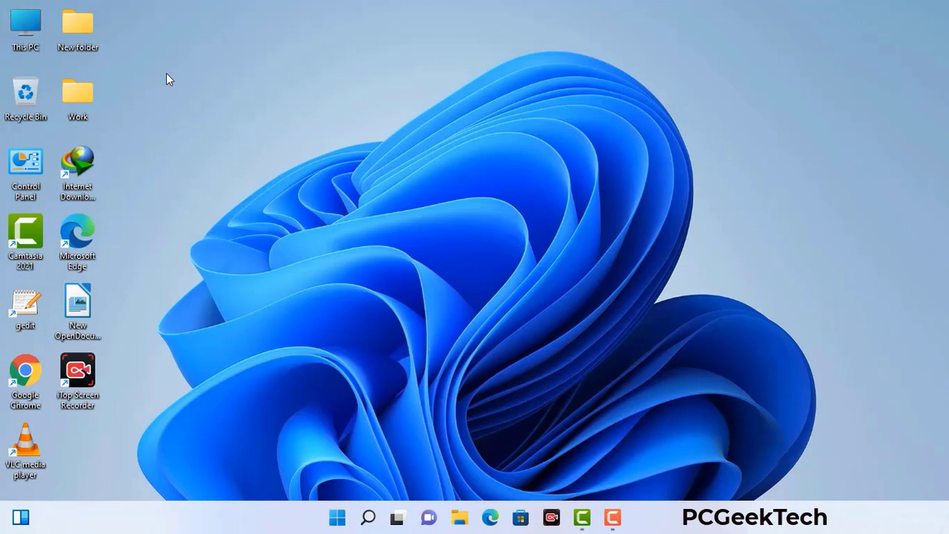
Bring up the Run prompt with Win+R
key("super+r")
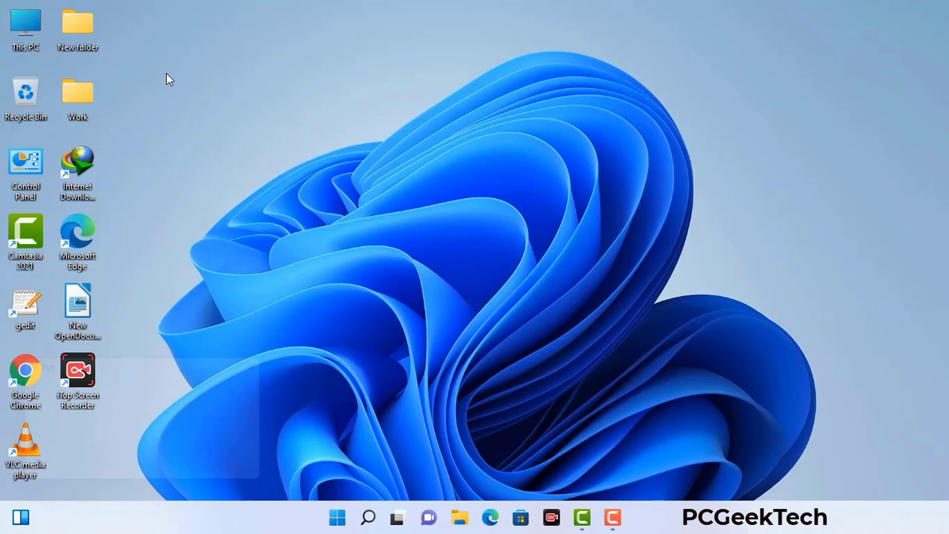
Move the Run prompt aside and launch System Configuration with msconfig
left_click_drag(162, 361, 418, 118)
left_click(378, 186)
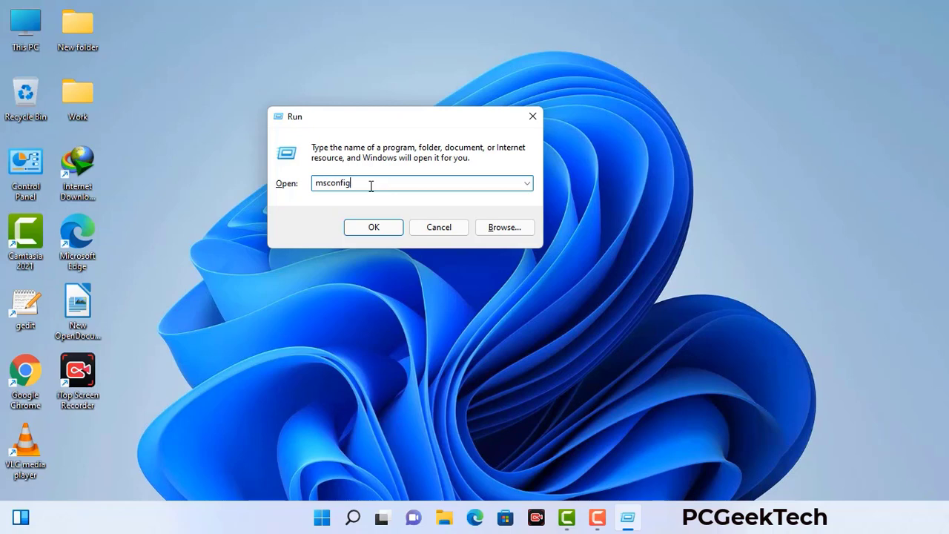
left_click(367, 232)
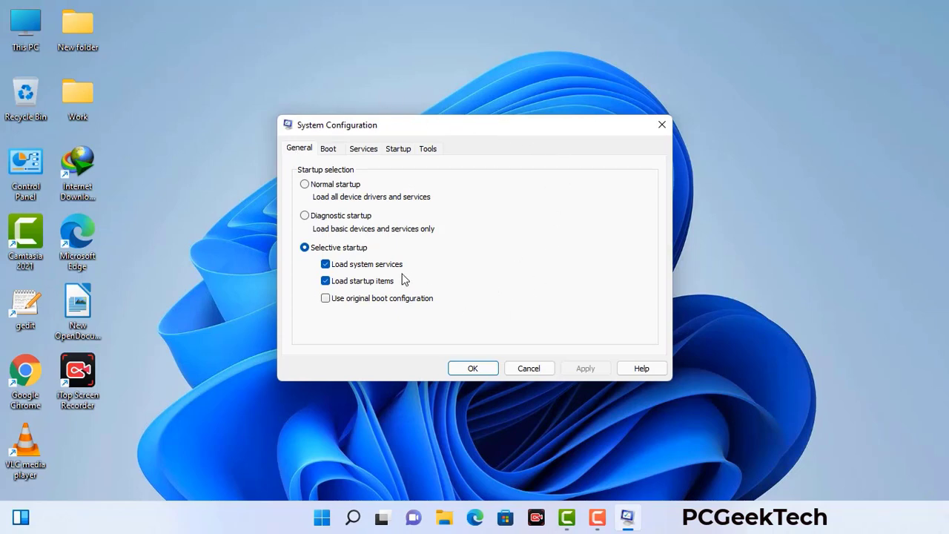
On the Boot tab, enable Safe boot with the Network option, apply, and confirm
left_click(331, 151)
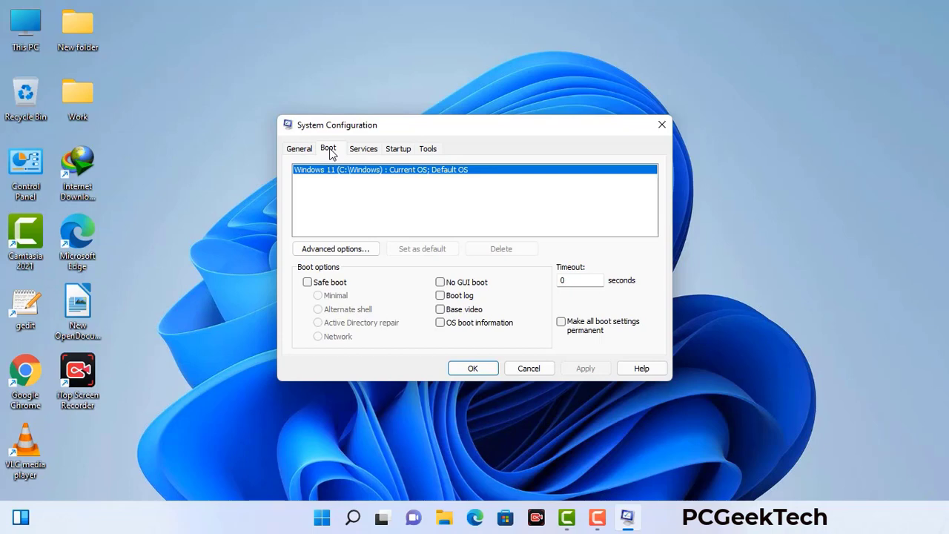
left_click(306, 284)
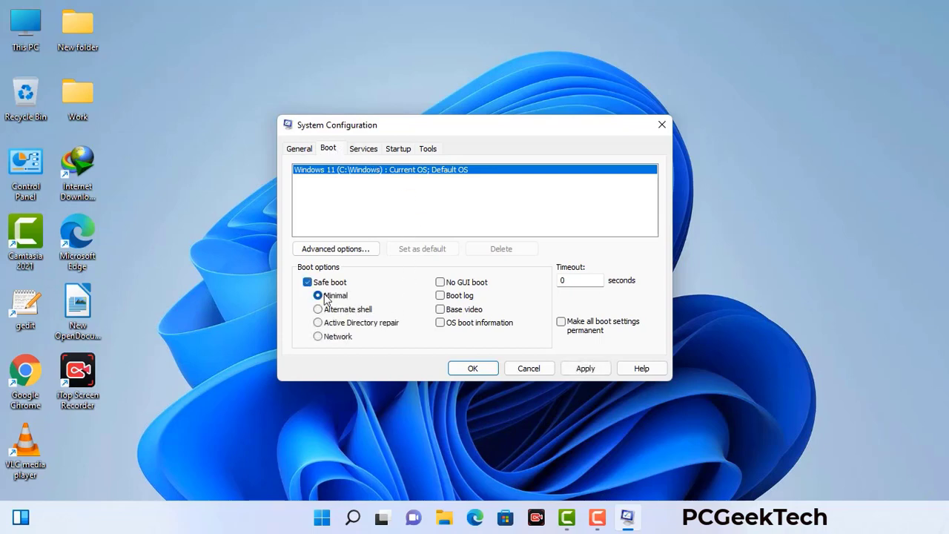
left_click(338, 338)
left_click(585, 369)
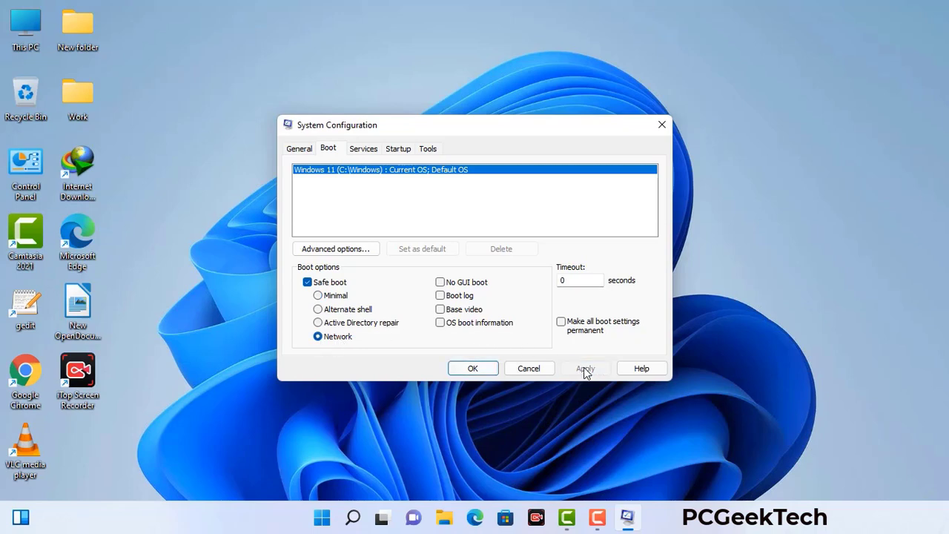
left_click(472, 369)
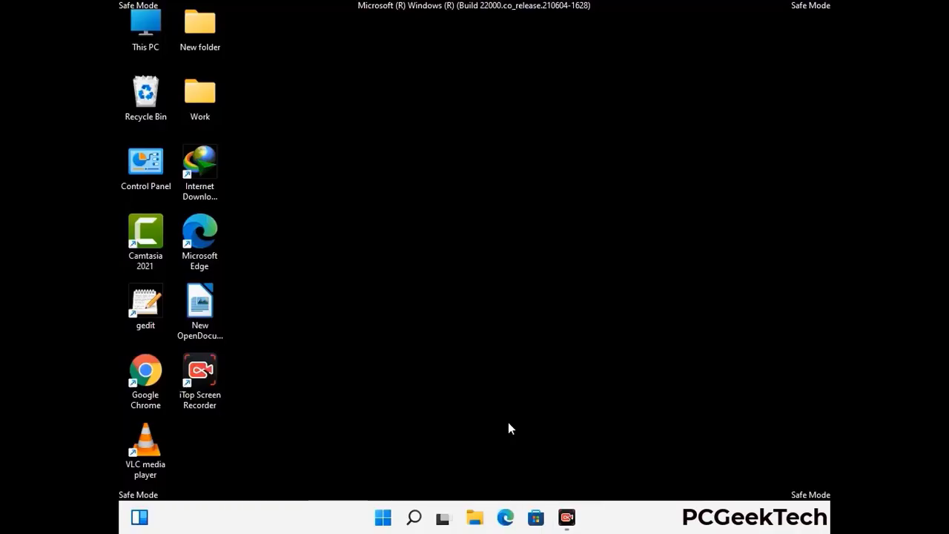
Turn on 'Show hidden files, folders, and drives' in File Explorer Options, then close Control Panel
double_click(147, 178)
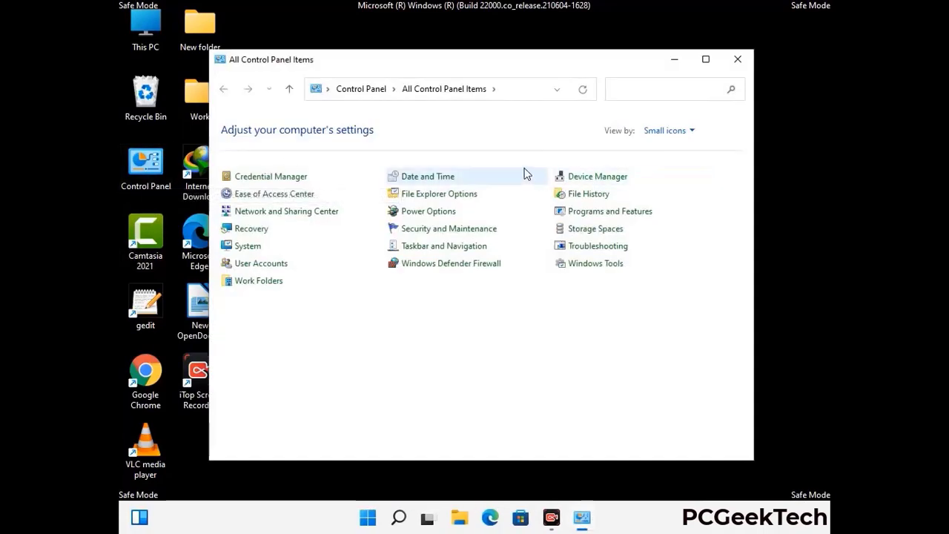
left_click(458, 197)
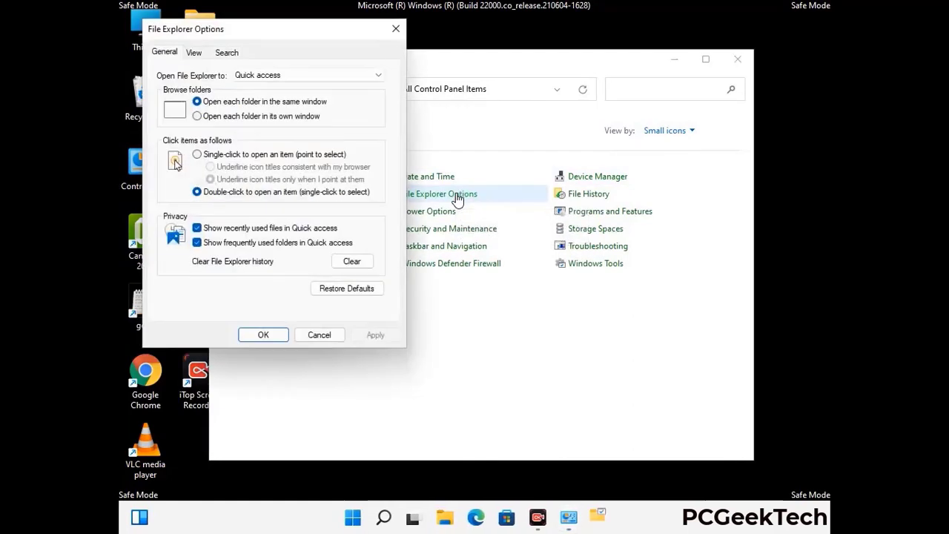
left_click(194, 52)
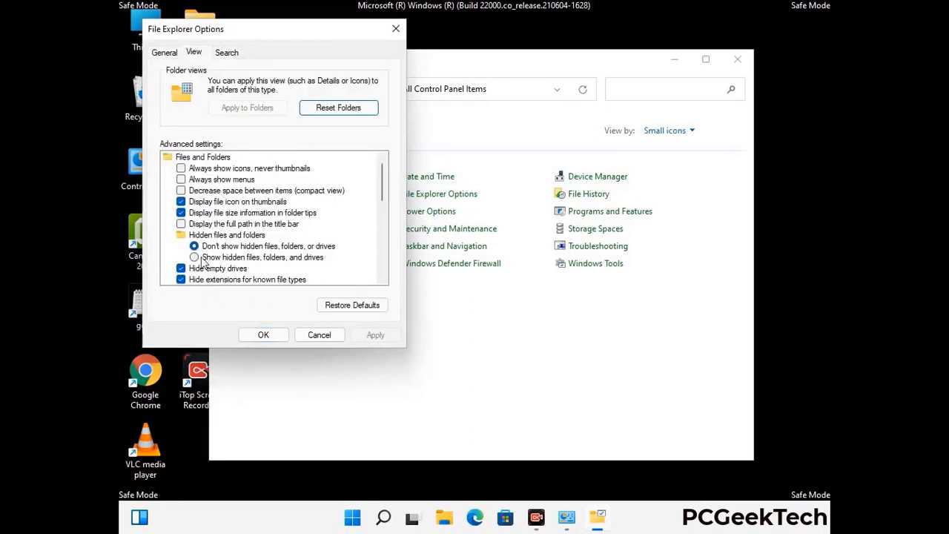
left_click(194, 257)
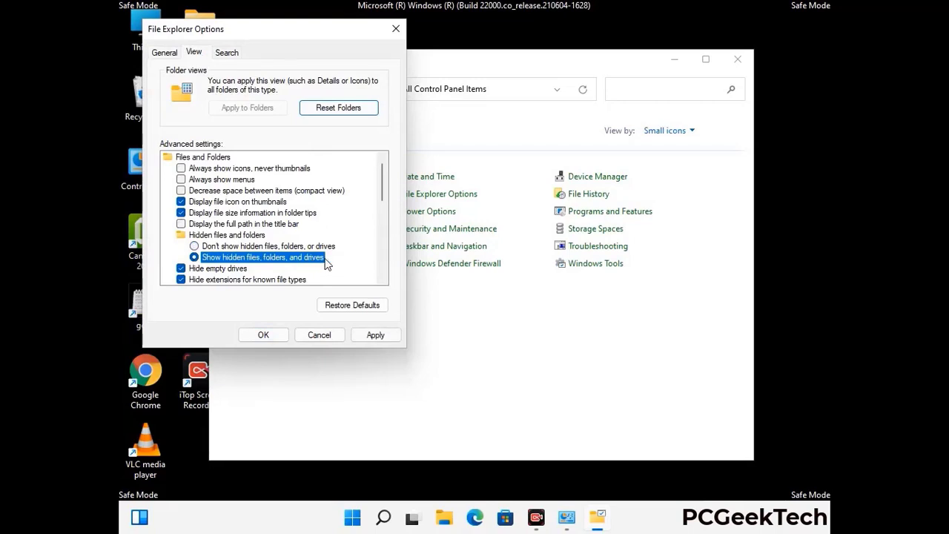
left_click(375, 335)
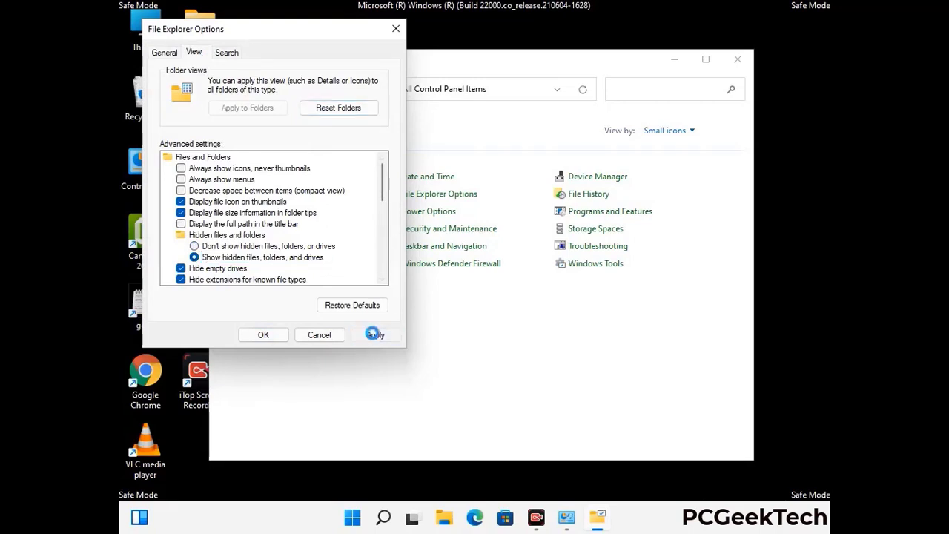
left_click(251, 337)
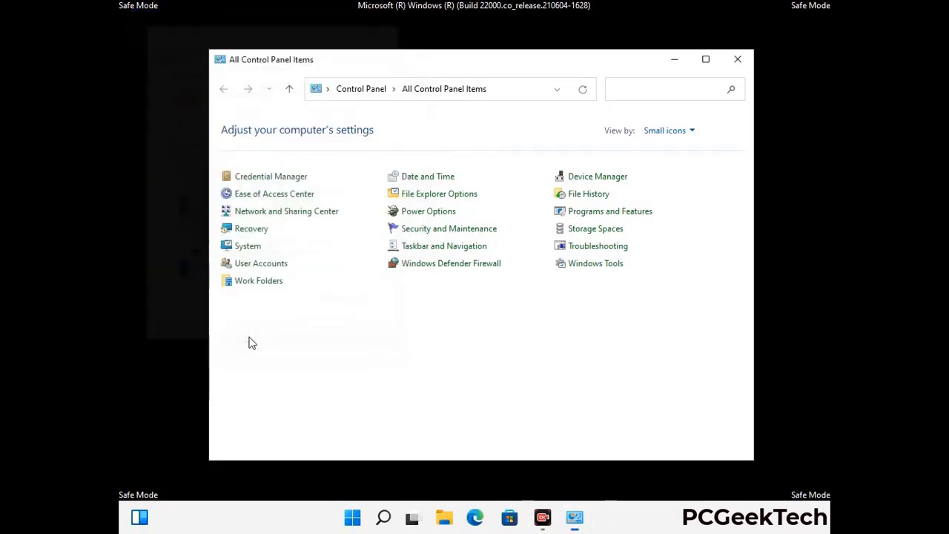
left_click(735, 62)
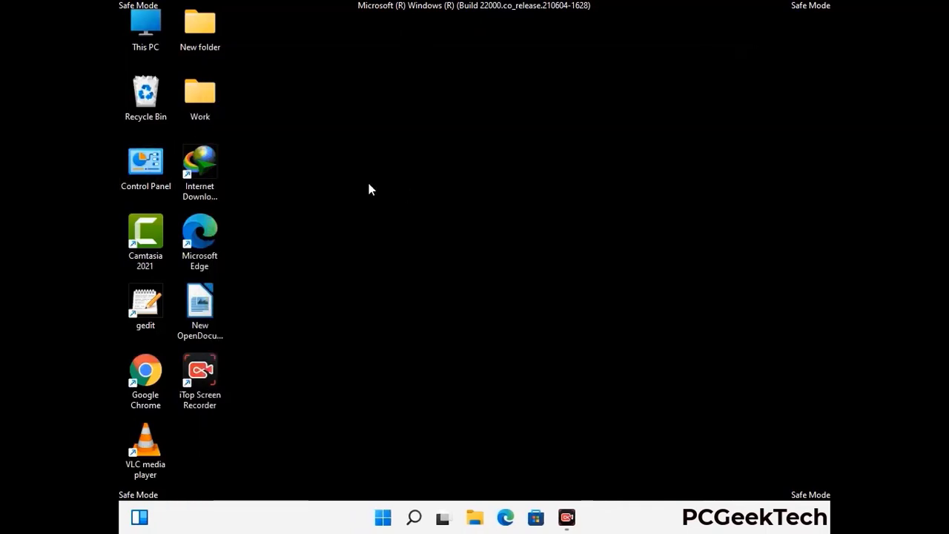
Browse from This PC to C:\Windows\System32\drivers\etc
double_click(141, 46)
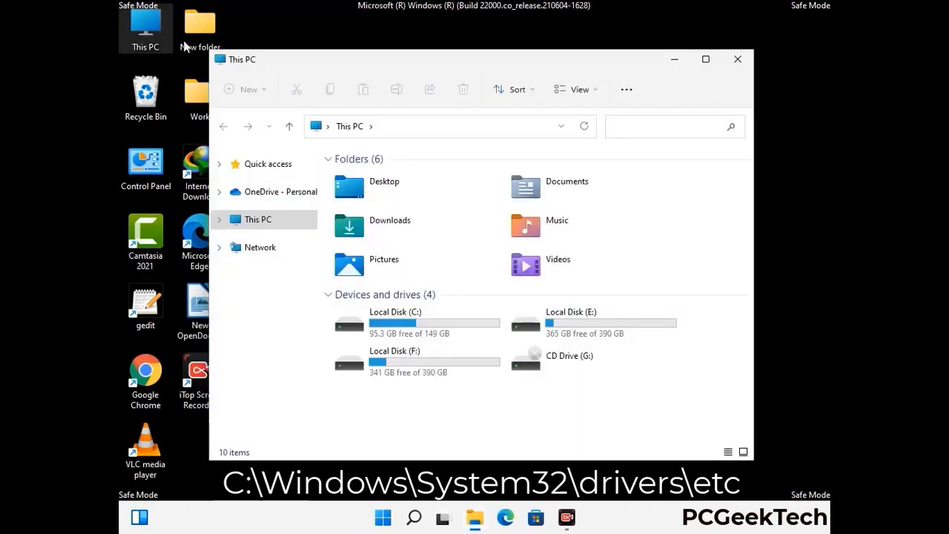
double_click(415, 325)
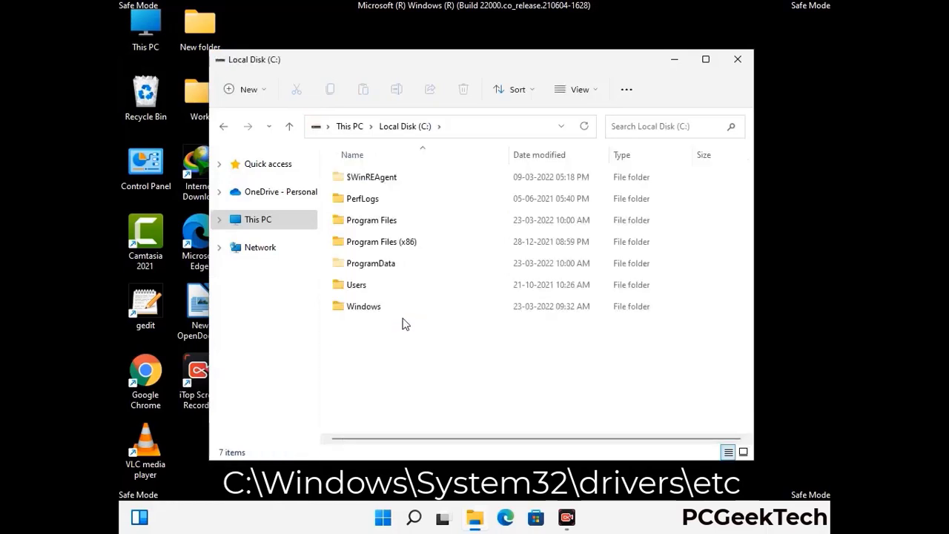
left_click(356, 311)
double_click(356, 311)
scroll(475, 318, "down", 6)
scroll(469, 320, "down", 12)
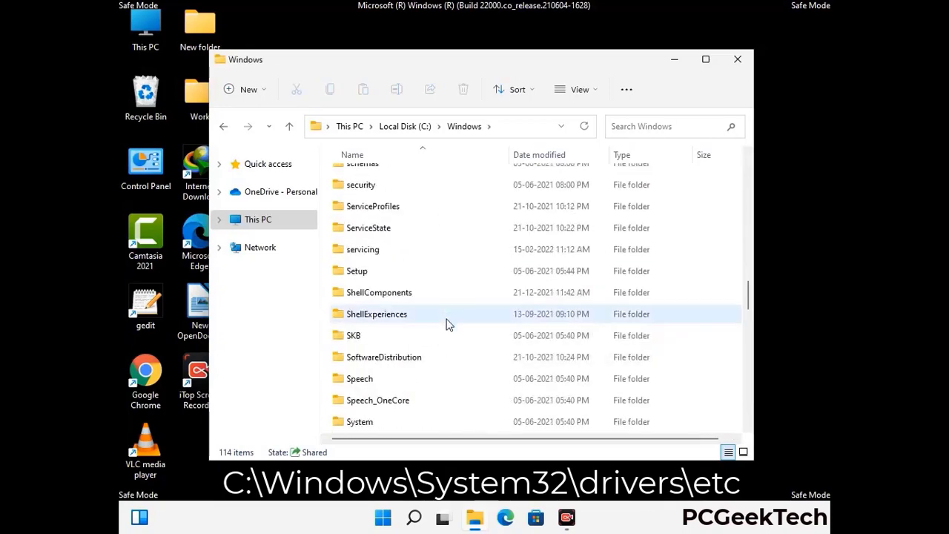
scroll(448, 324, "down", 2)
double_click(361, 314)
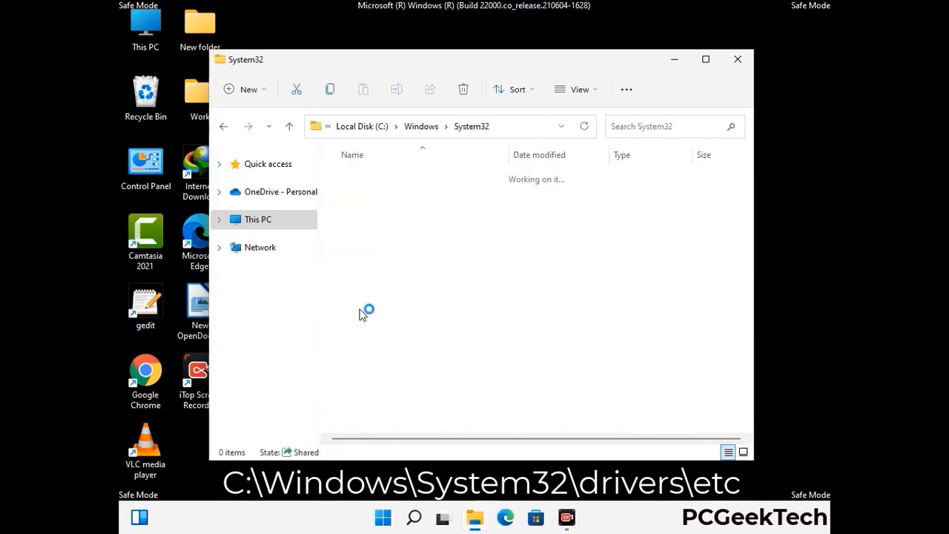
scroll(408, 323, "down", 6)
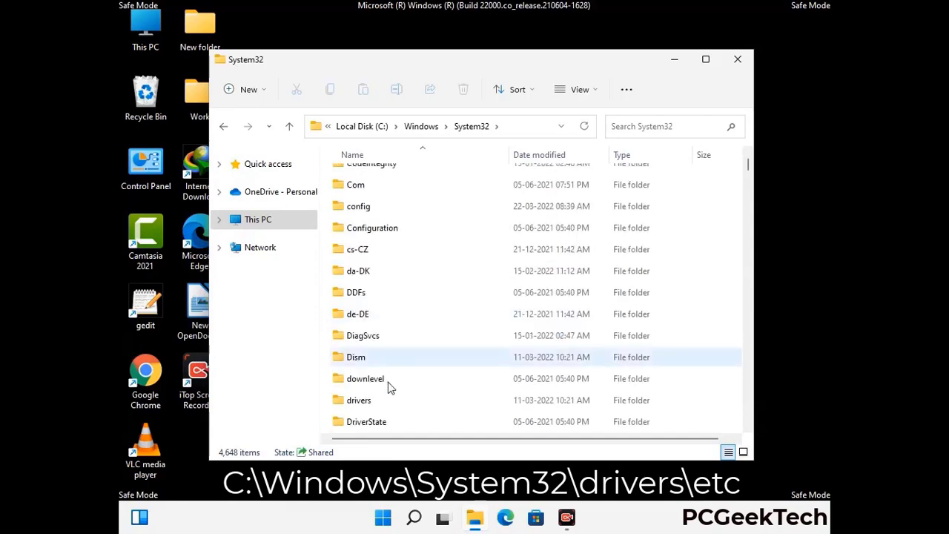
double_click(368, 403)
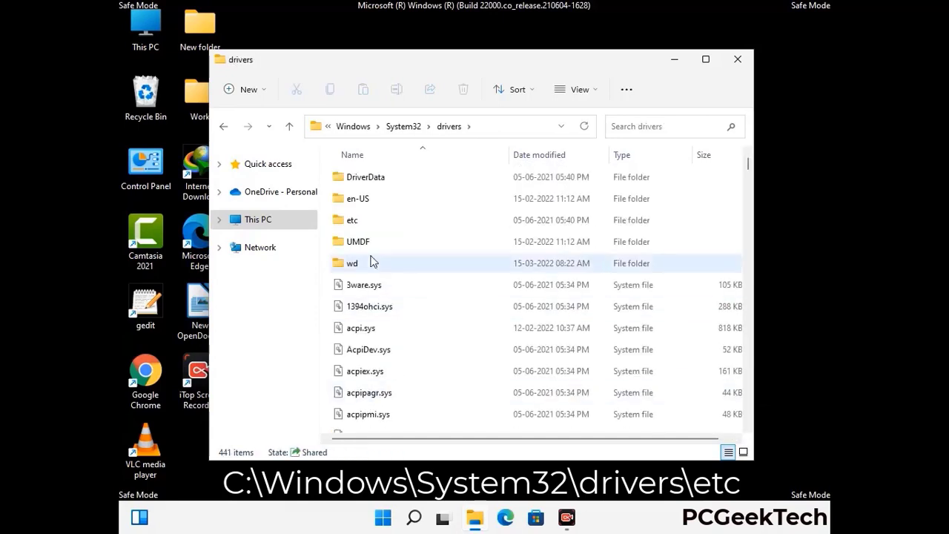
double_click(354, 221)
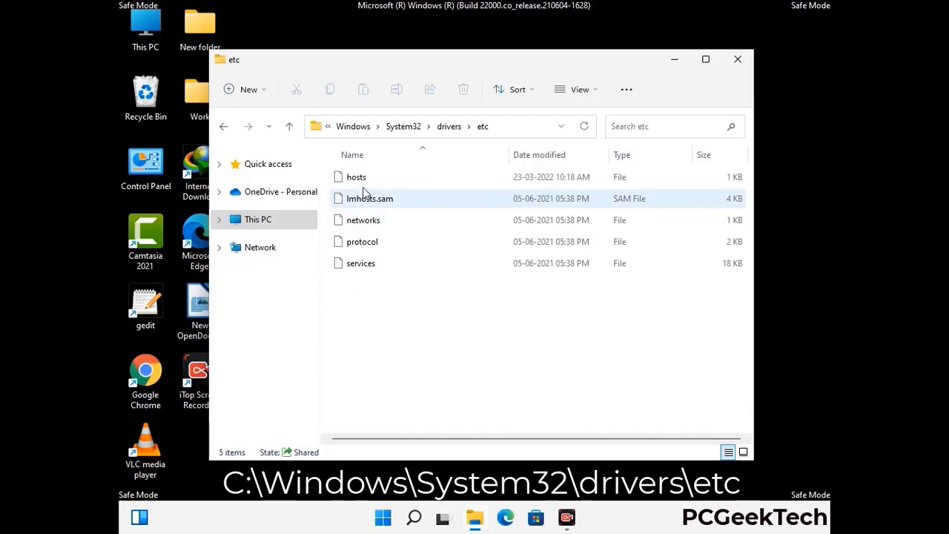
Open the hosts file with Notepad
left_click(360, 178)
double_click(363, 182)
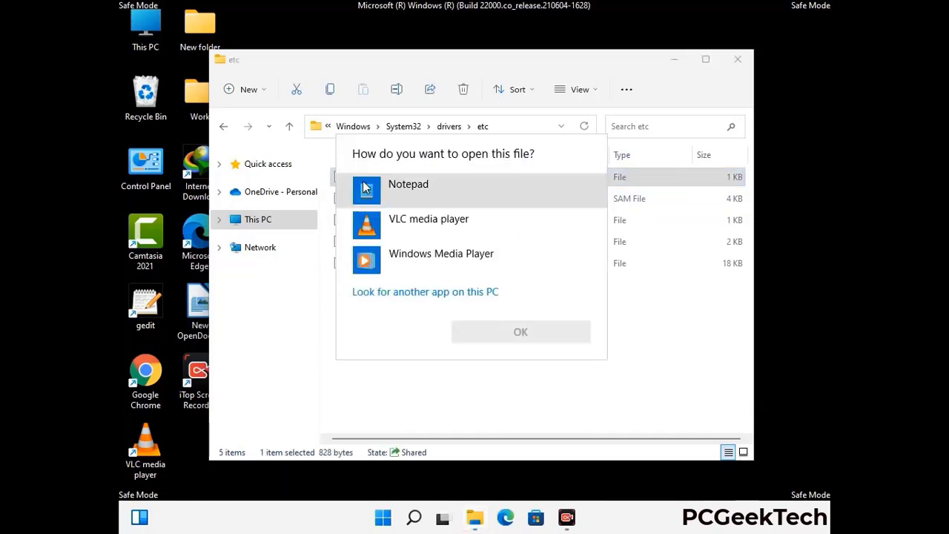
left_click(430, 188)
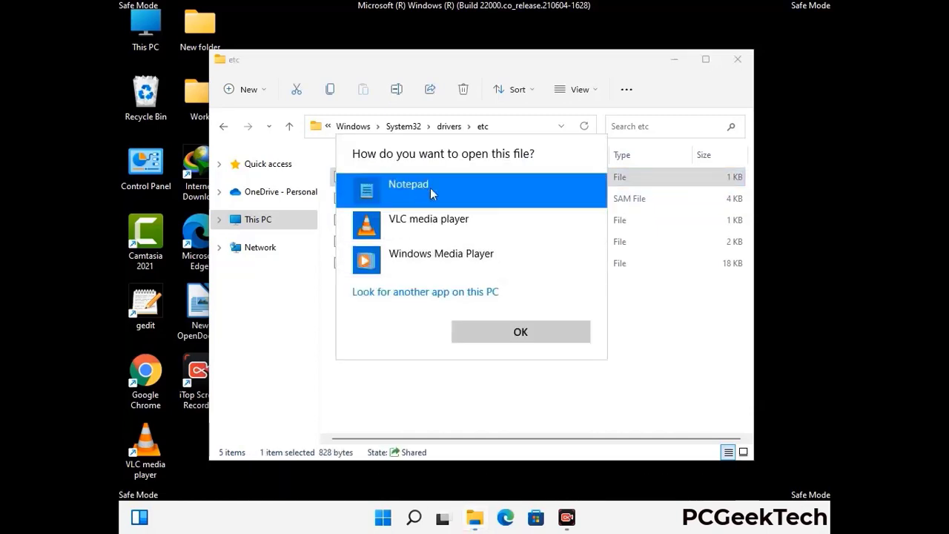
left_click(521, 333)
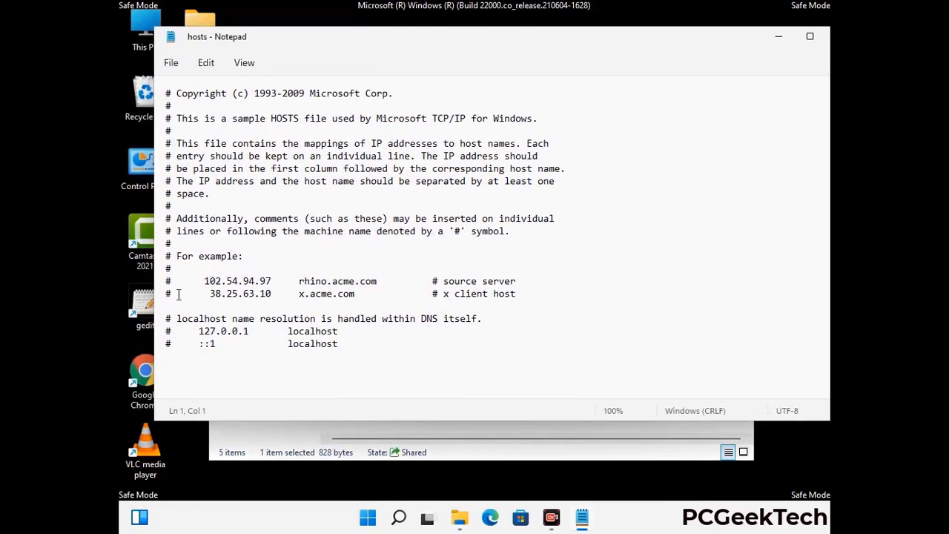
Add an empty line at the end of hosts and save the file
left_click(355, 348)
key("Return")
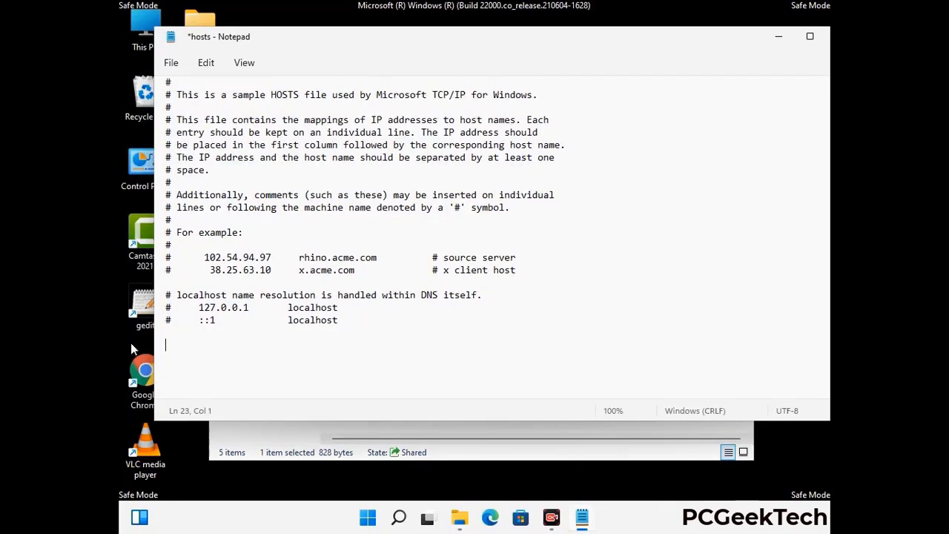
left_click(171, 63)
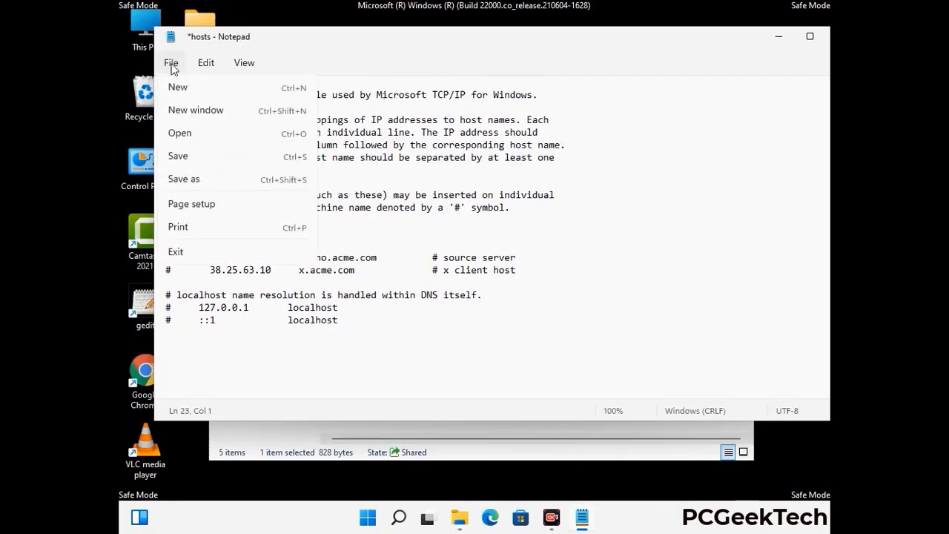
left_click(178, 158)
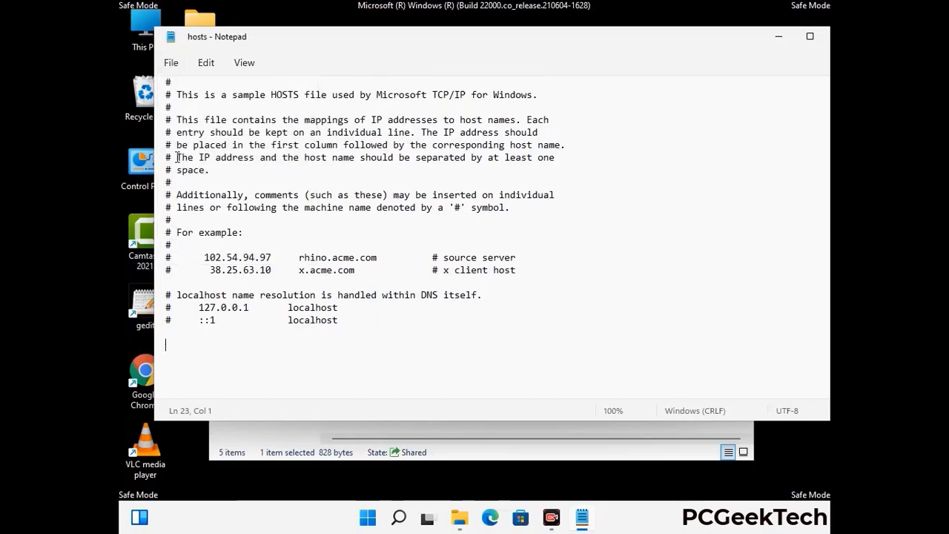
Close Notepad and the etc folder window
left_click_drag(715, 42, 632, 42)
left_click(732, 41)
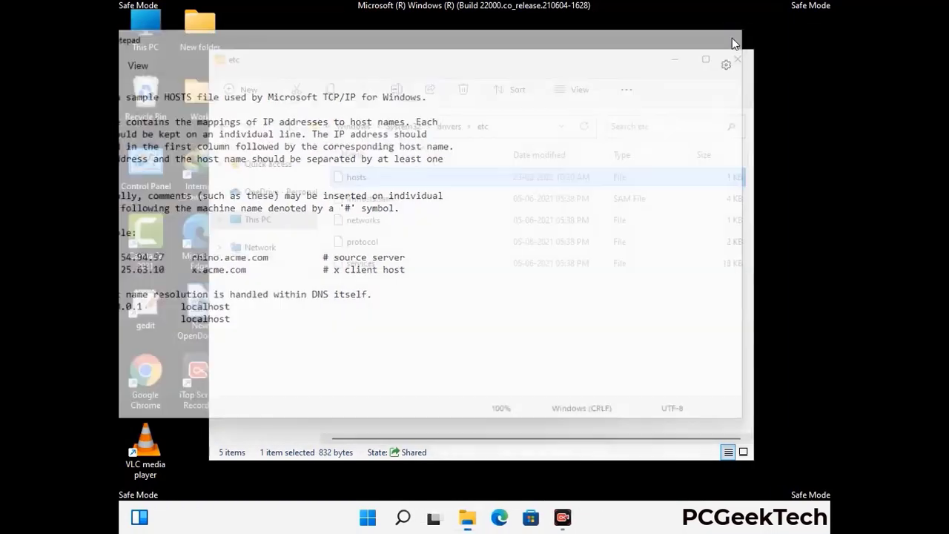
left_click(739, 56)
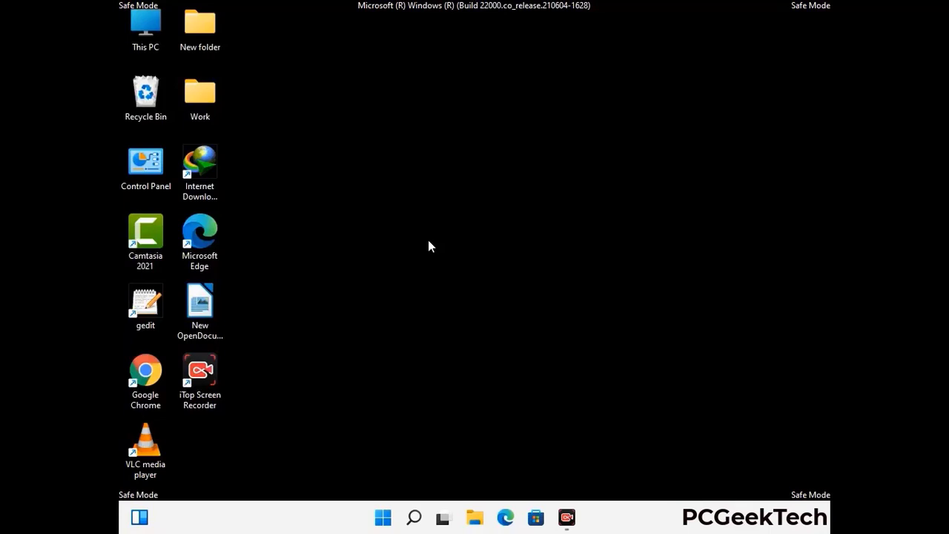
Open the Roaming AppData folder by running %appdata%
key("super+r")
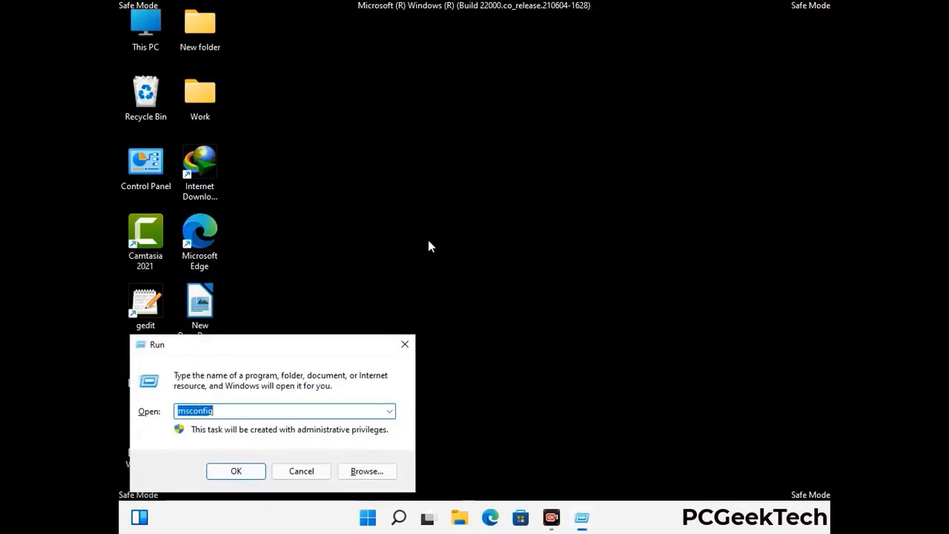
left_click_drag(271, 341, 442, 147)
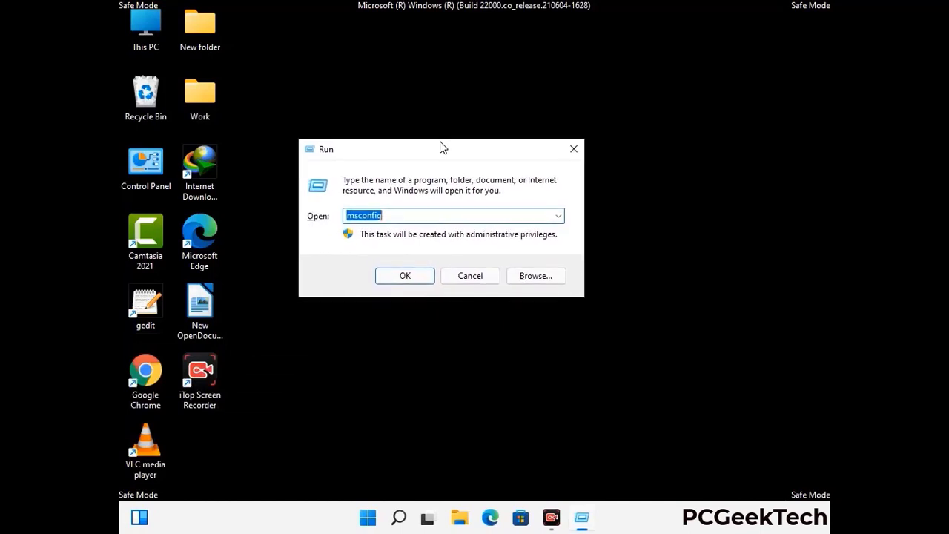
type("%")
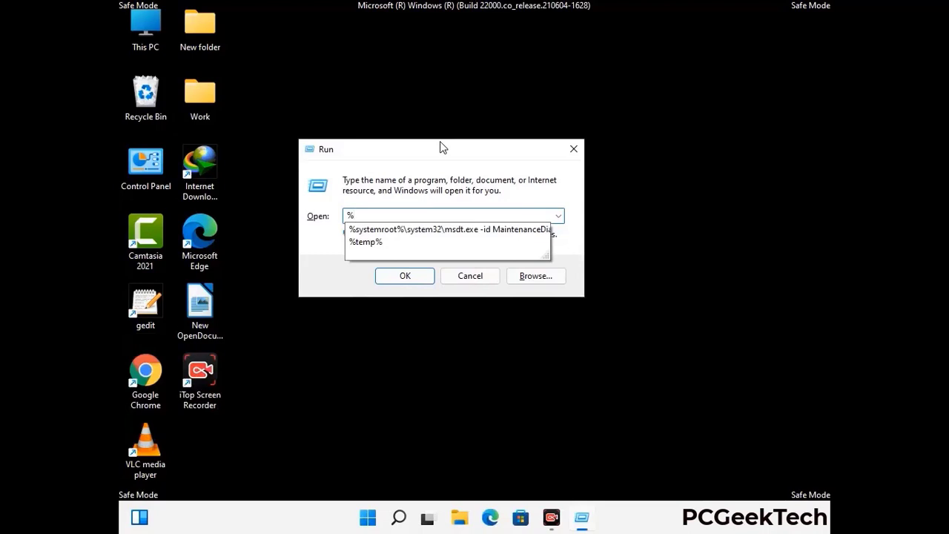
type("appdata%")
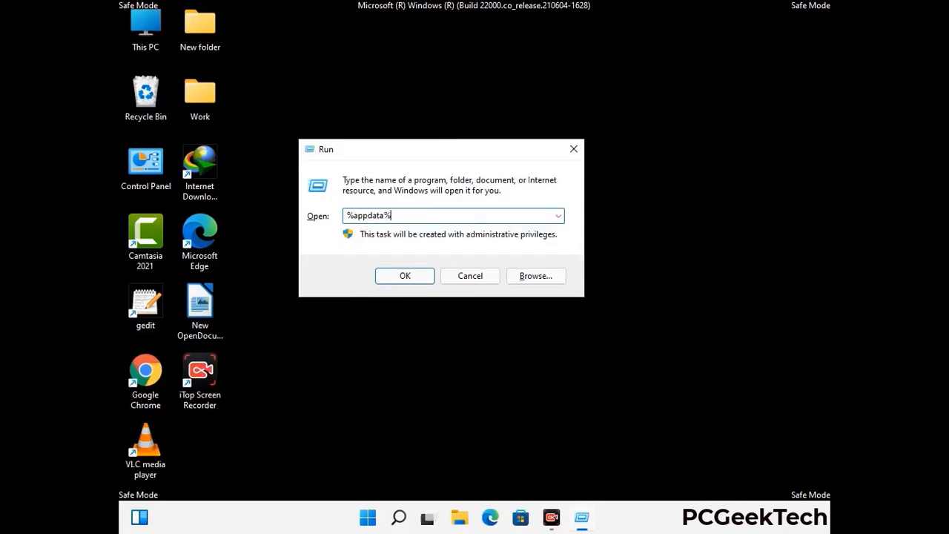
key("Return")
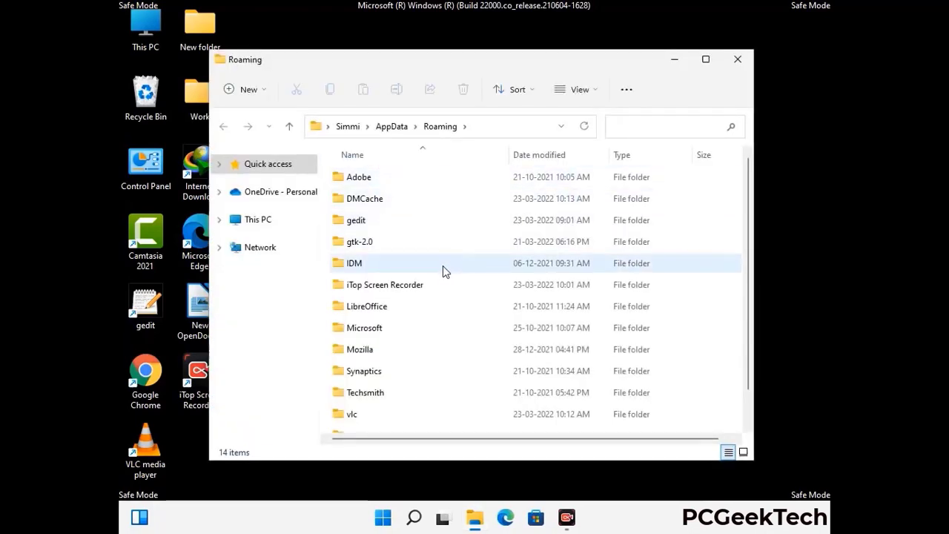
Delete the Zoom folder from Roaming and close the window
scroll(445, 267, "down", 1)
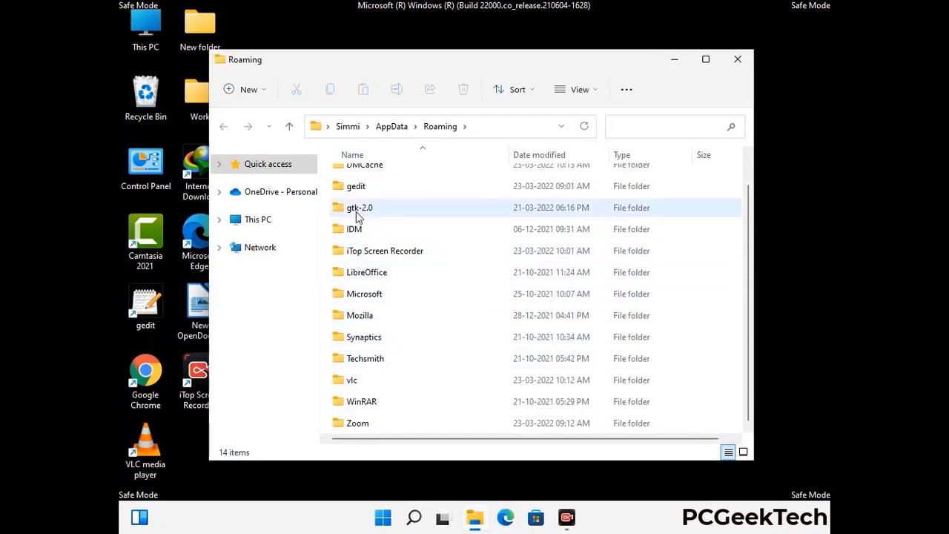
scroll(358, 222, "up", 1)
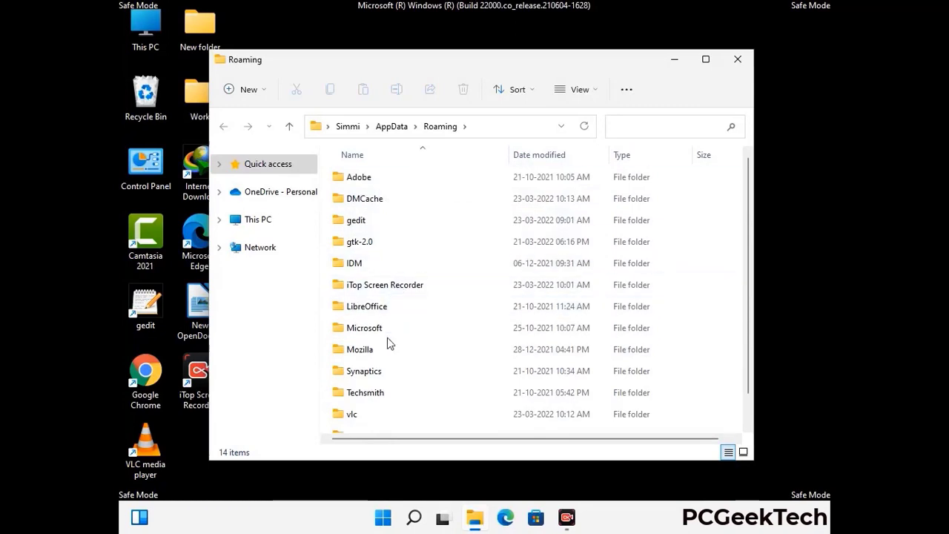
scroll(390, 347, "down", 1)
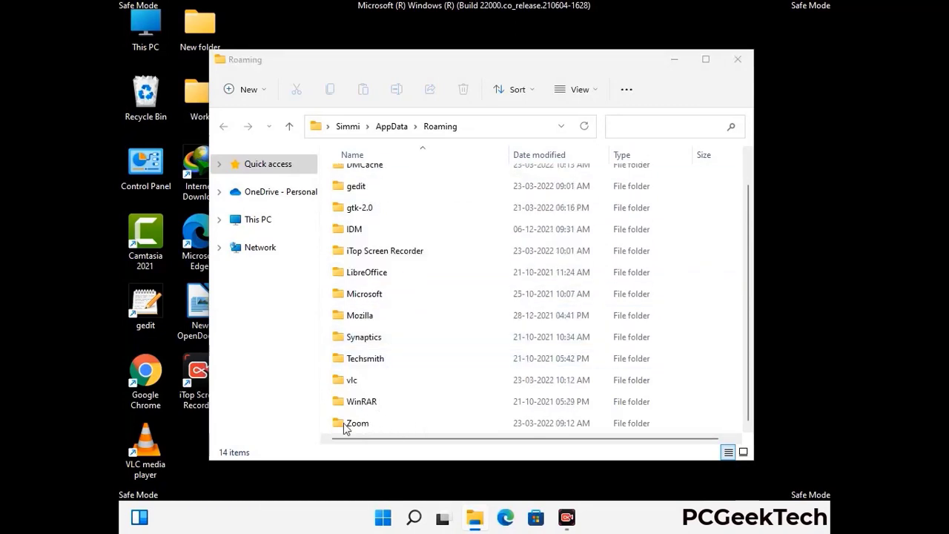
left_click(531, 420)
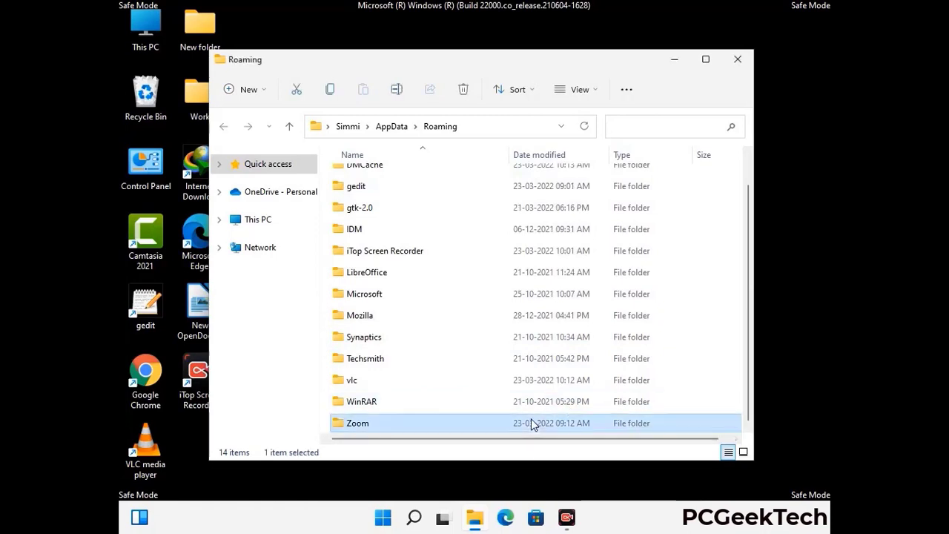
left_click(465, 90)
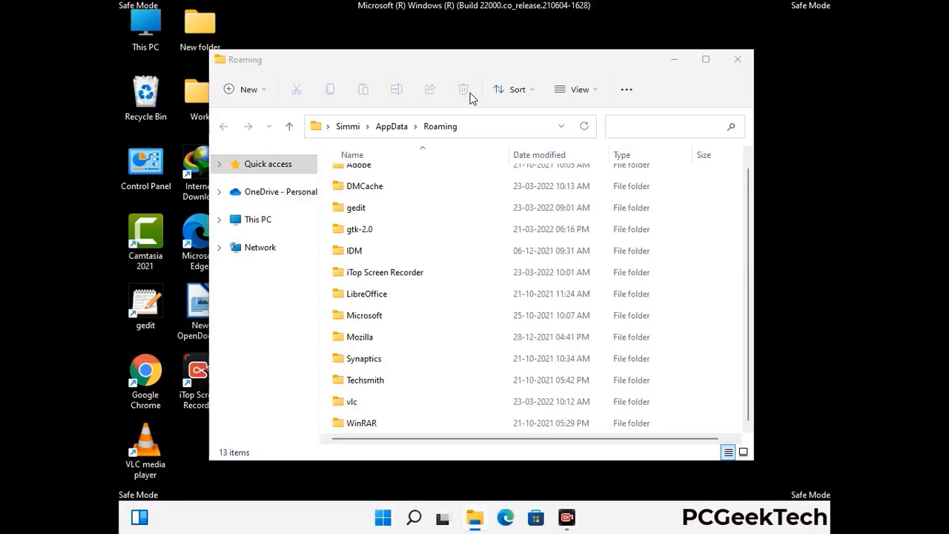
left_click(737, 64)
left_click(737, 63)
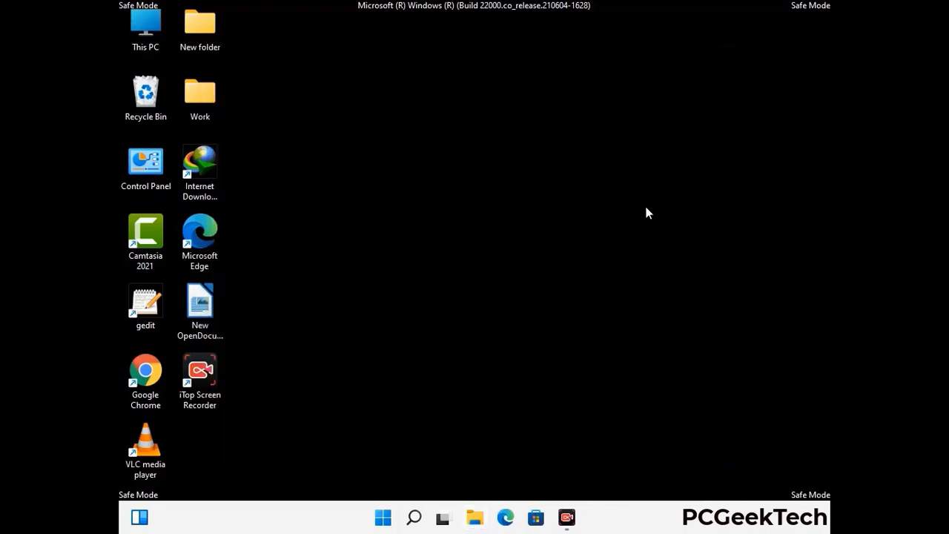
Open the Local AppData folder by running %LocalAppData%
key("super+r")
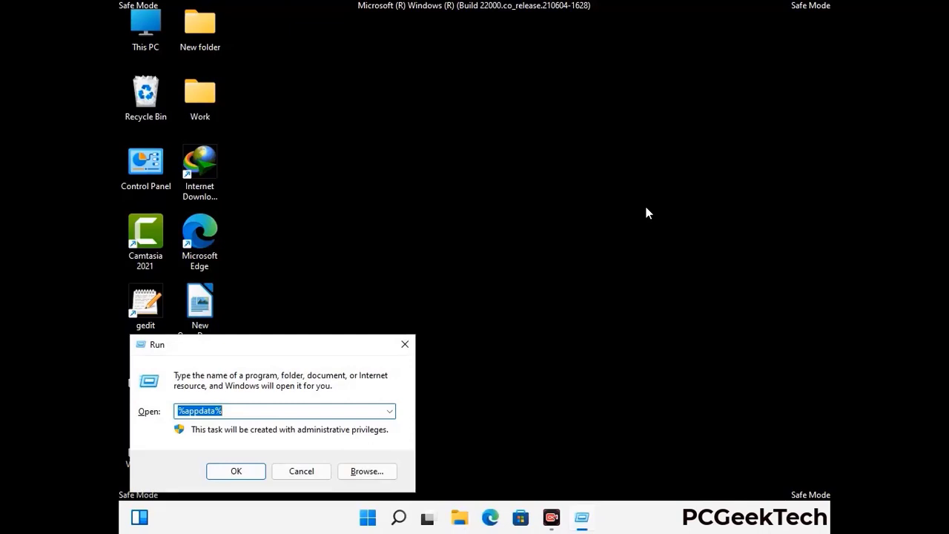
left_click_drag(297, 353, 498, 188)
type("%Local")
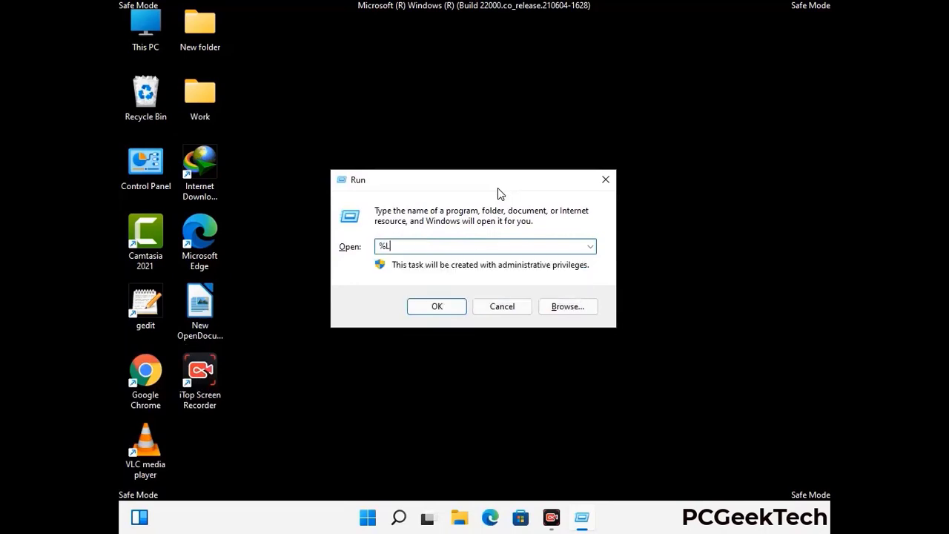
type("App")
key("Return")
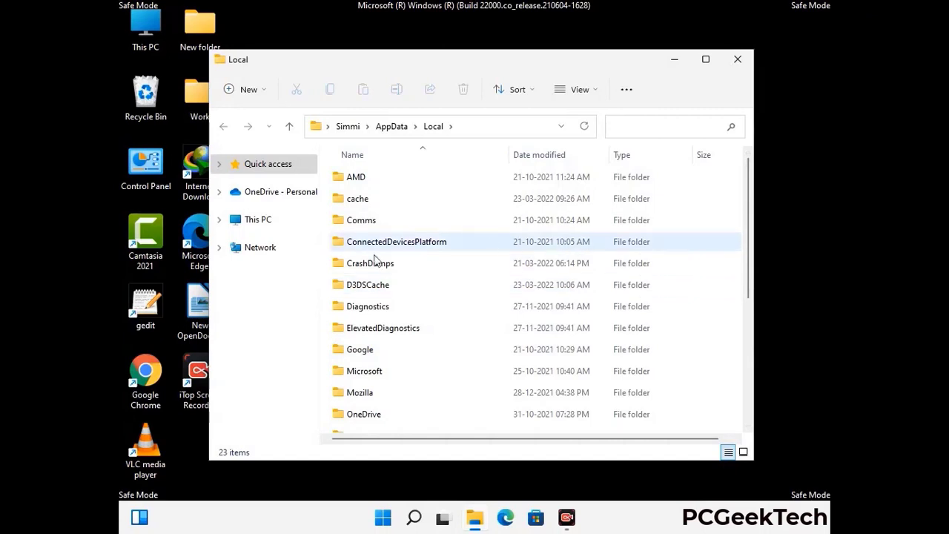
Delete the Mozilla folder from AppData\Local and close the window
scroll(398, 332, "down", 1)
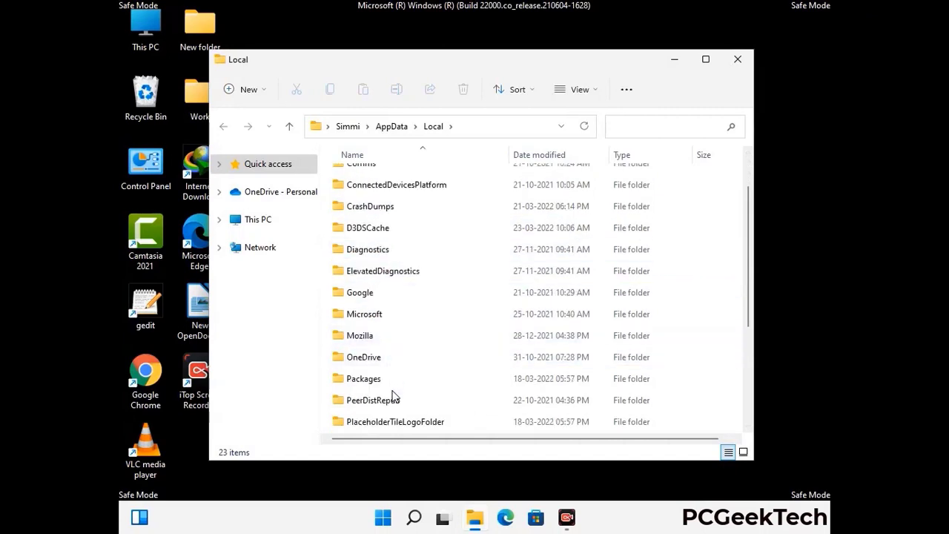
left_click(373, 338)
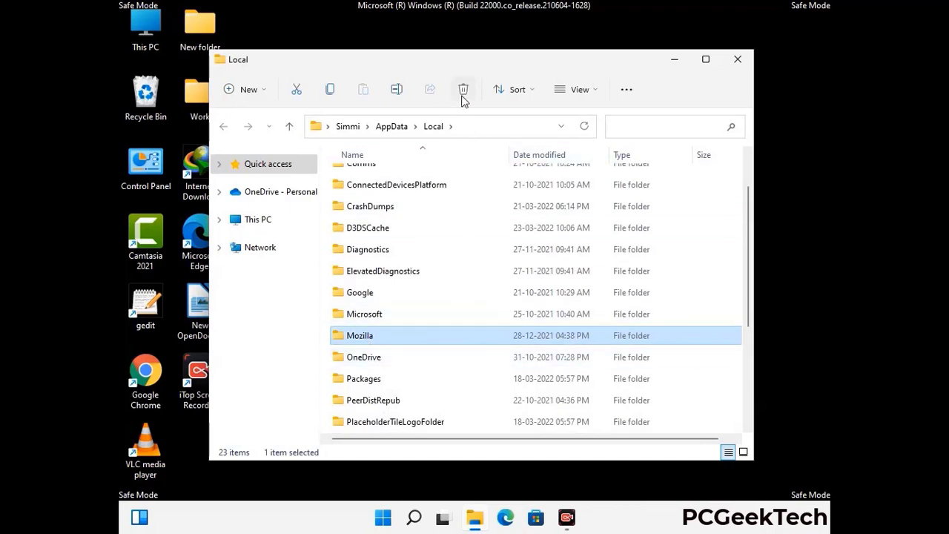
left_click(463, 90)
left_click(463, 90)
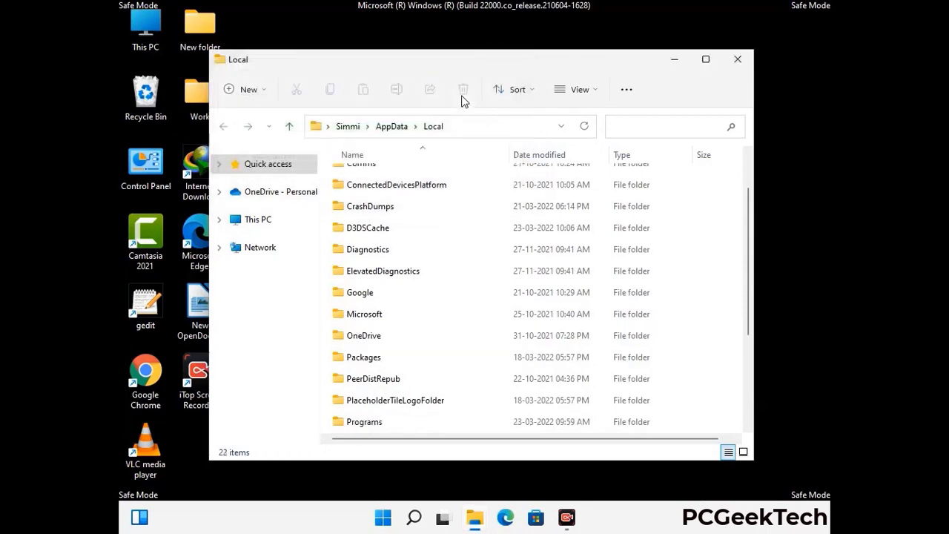
left_click(739, 67)
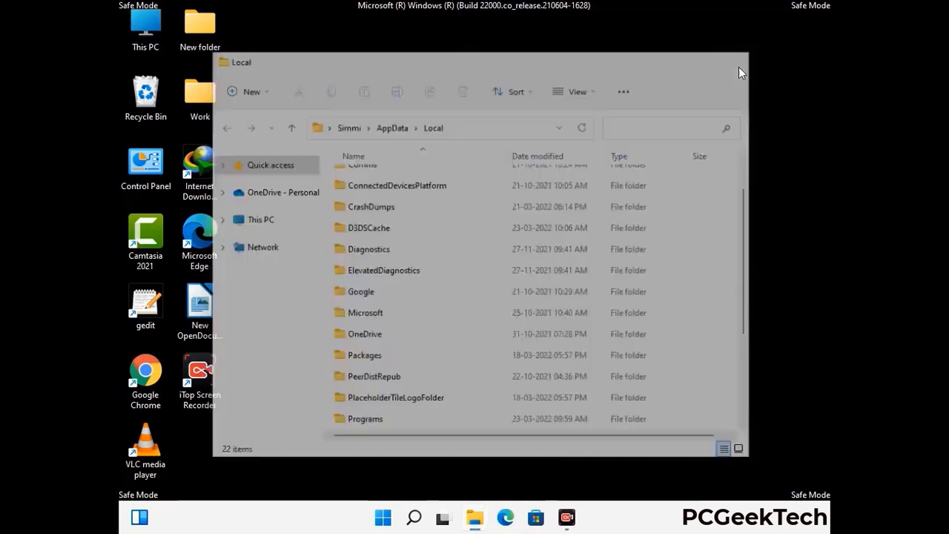
Open the ProgramData folder by running %ProgramData%
key("super+r")
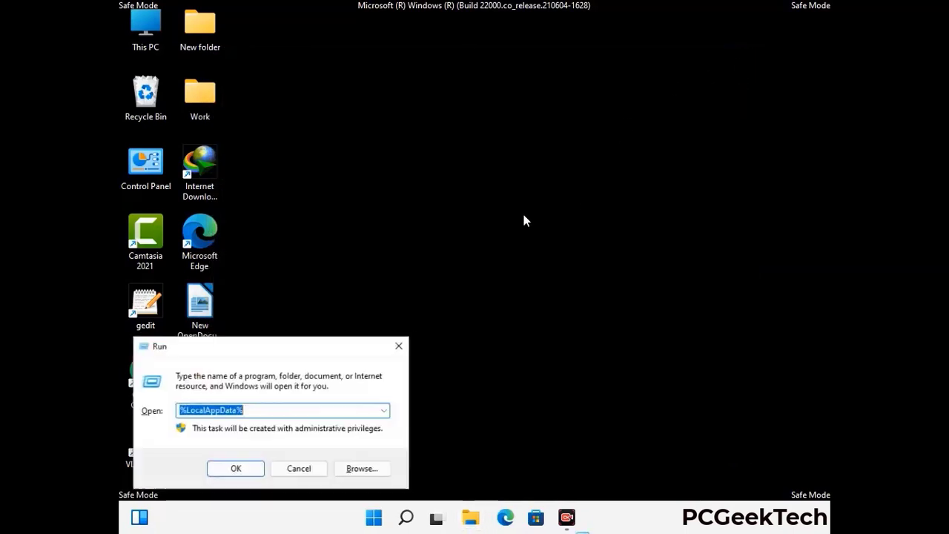
left_click_drag(241, 356, 434, 194)
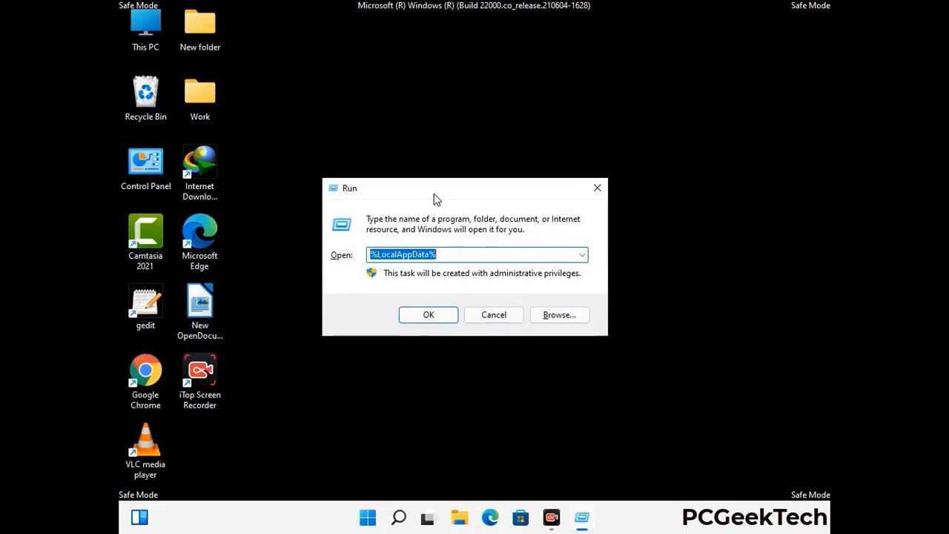
type("%")
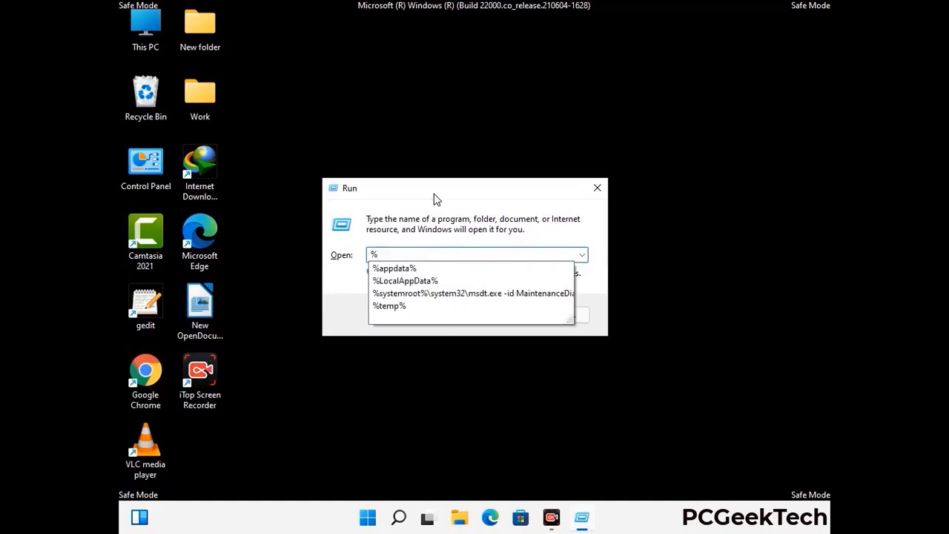
type("ProgramData%")
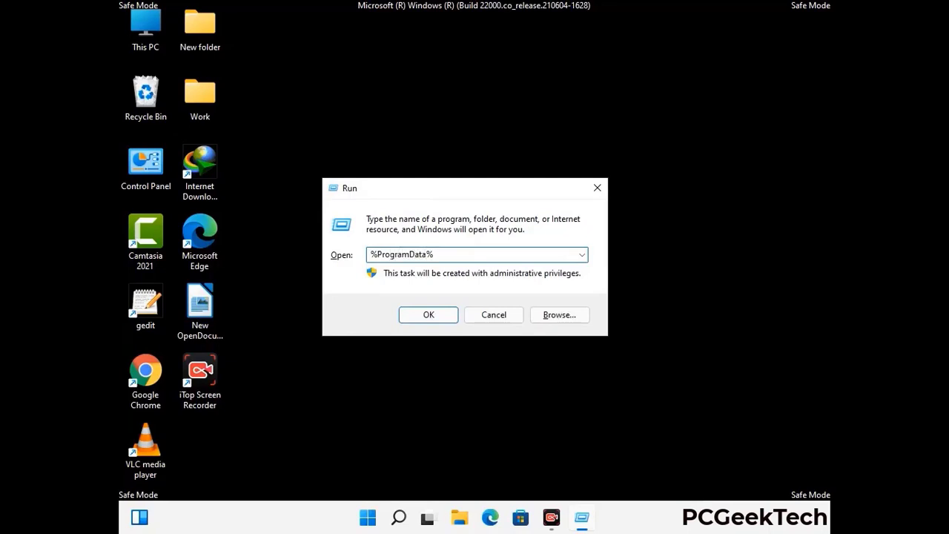
key("Return")
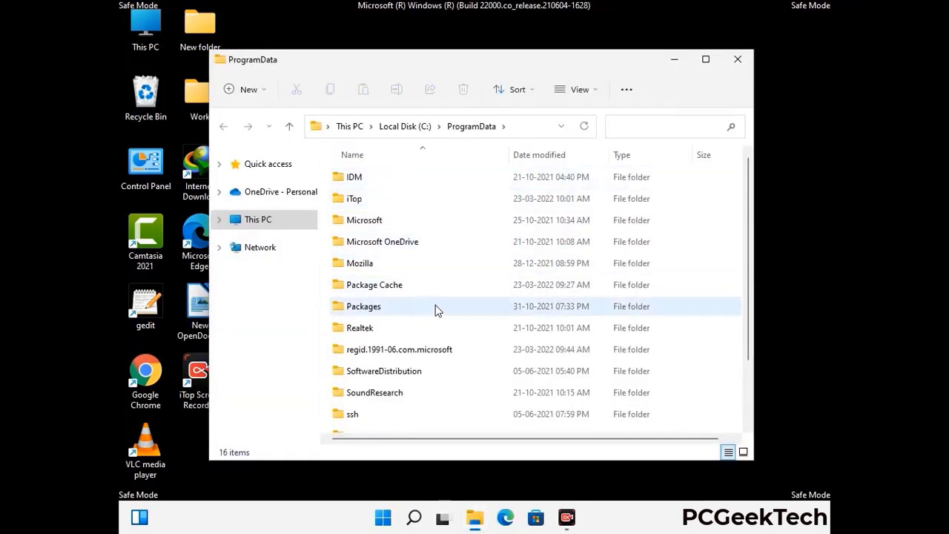
Delete the Mozilla folder from ProgramData and close the window
scroll(436, 315, "down", 1)
scroll(435, 319, "down", 1)
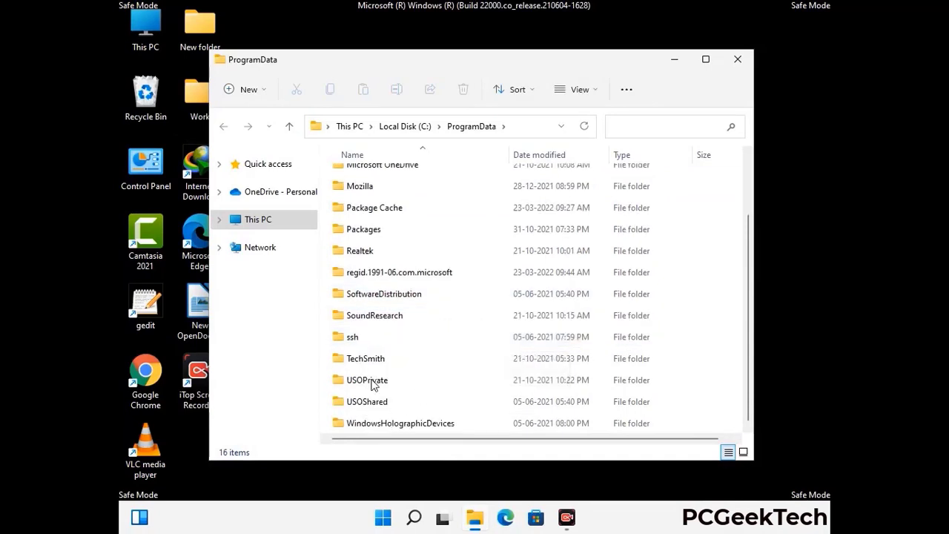
left_click(370, 187)
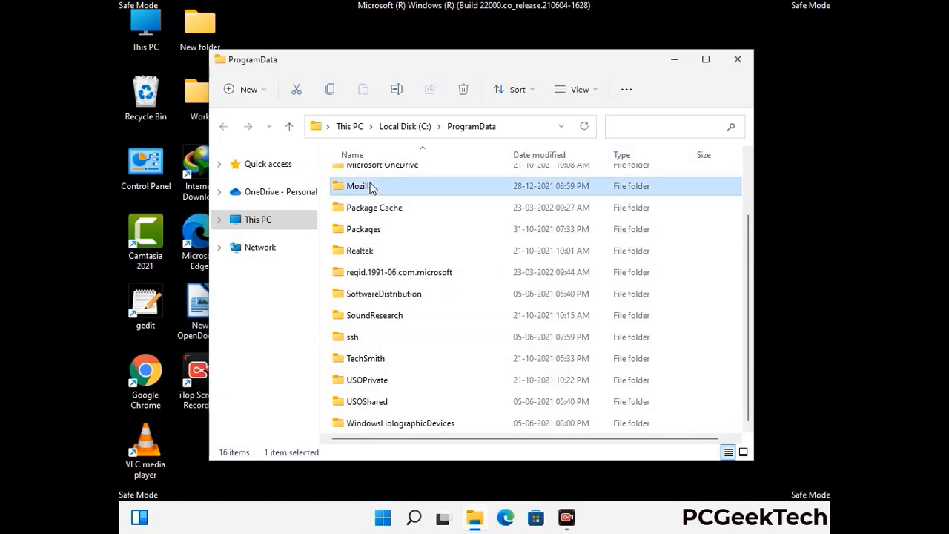
left_click(465, 90)
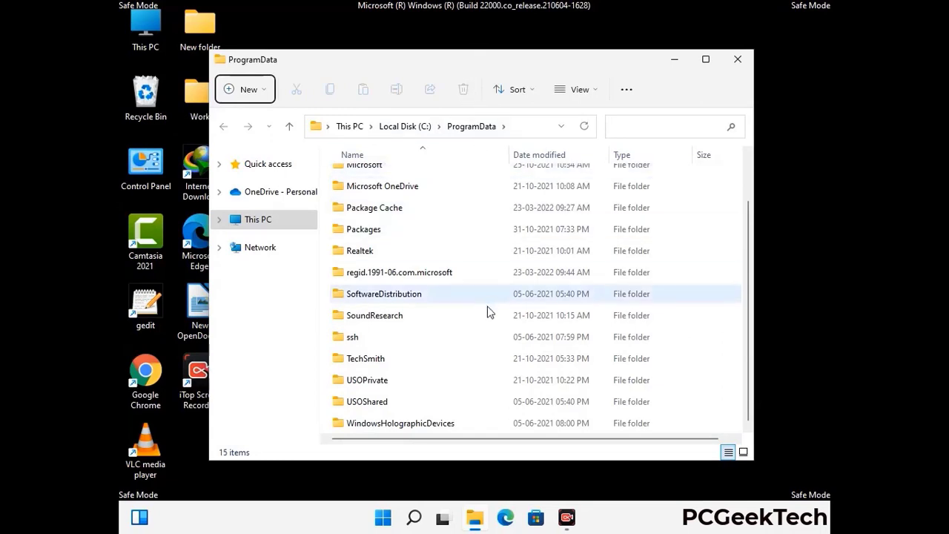
scroll(488, 311, "up", 1)
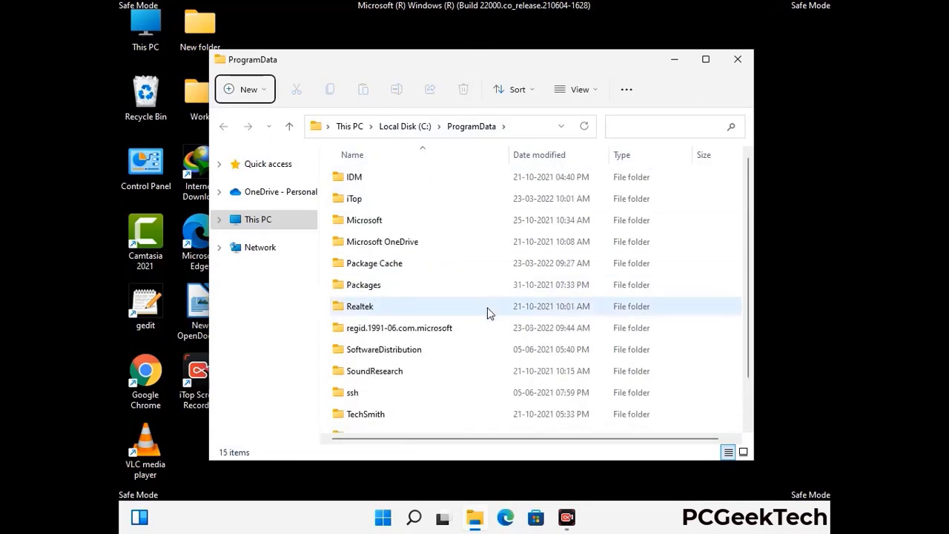
left_click(743, 57)
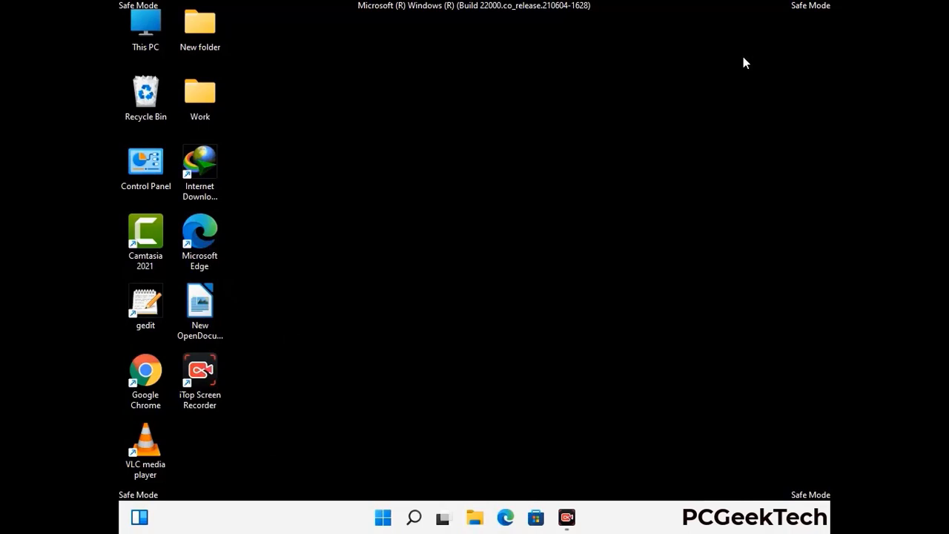
key("super+r")
left_click_drag(310, 343, 494, 187)
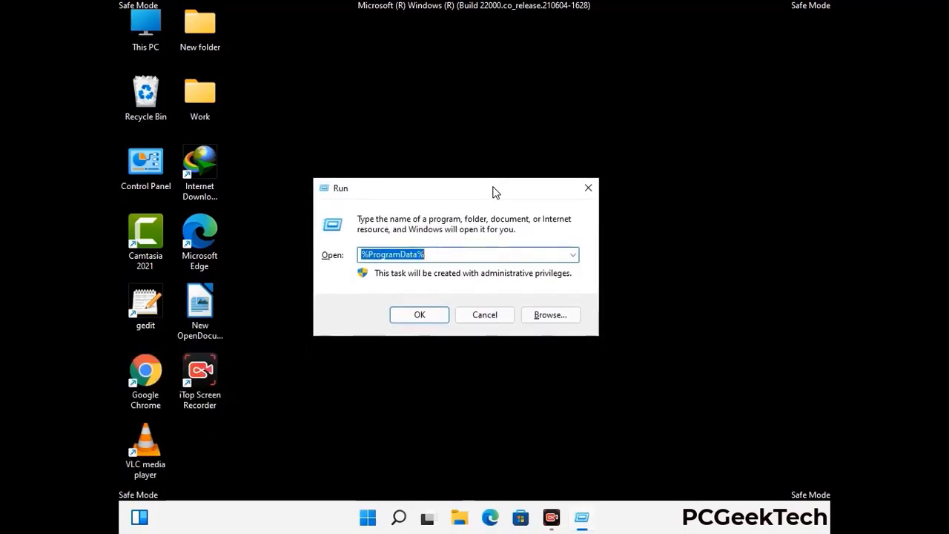
type("%Wi")
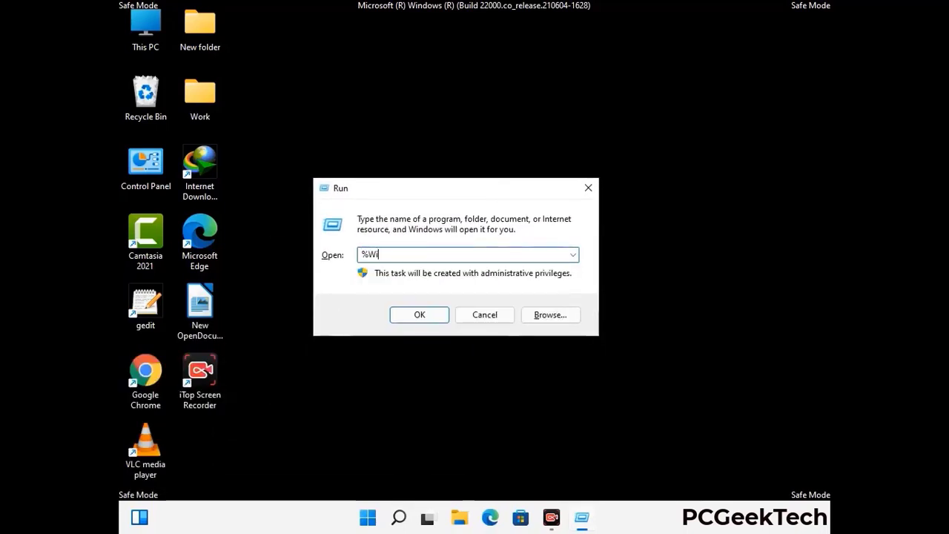
type("nDir%")
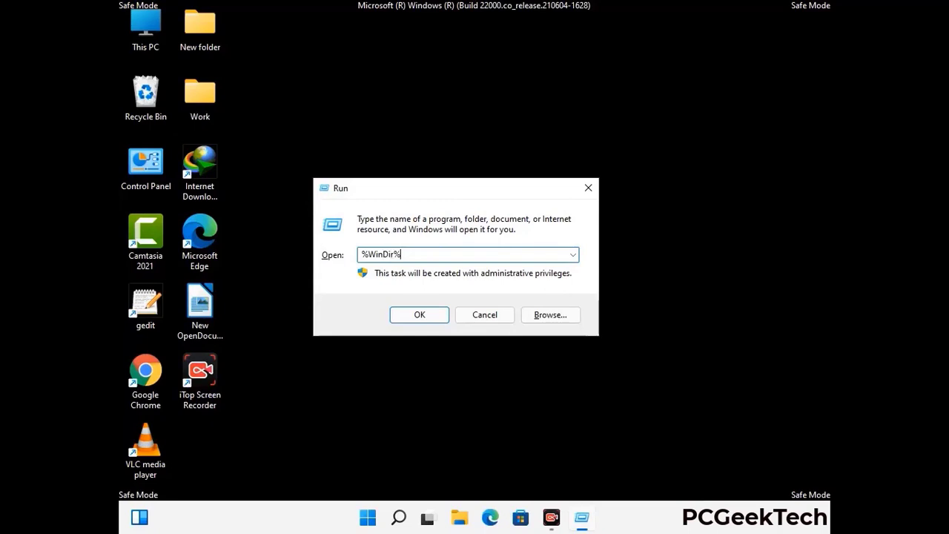
key("Return")
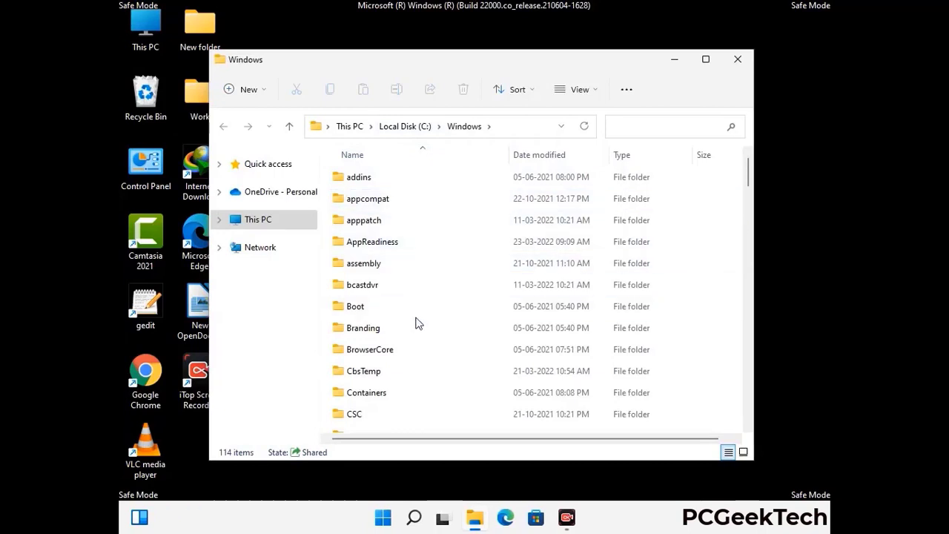
scroll(418, 328, "down", 1)
scroll(417, 328, "down", 3)
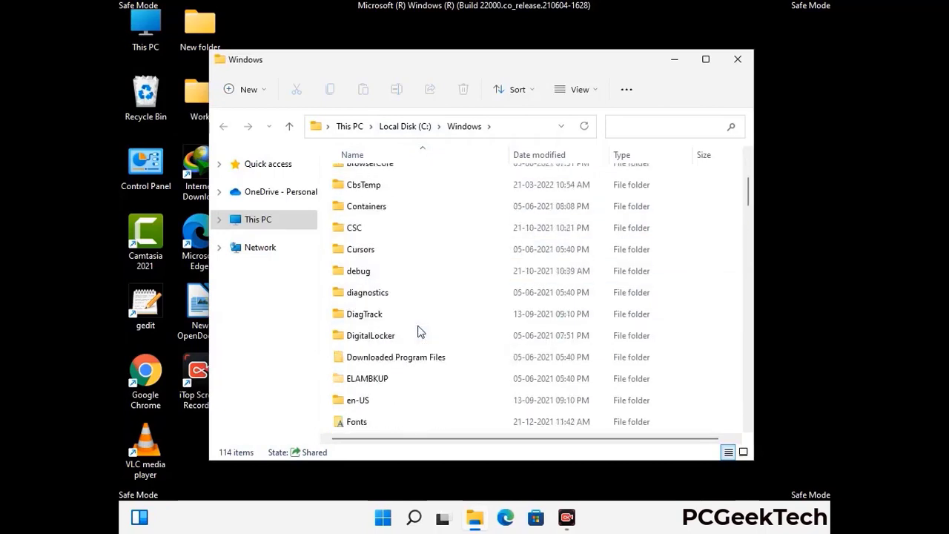
scroll(417, 333, "down", 5)
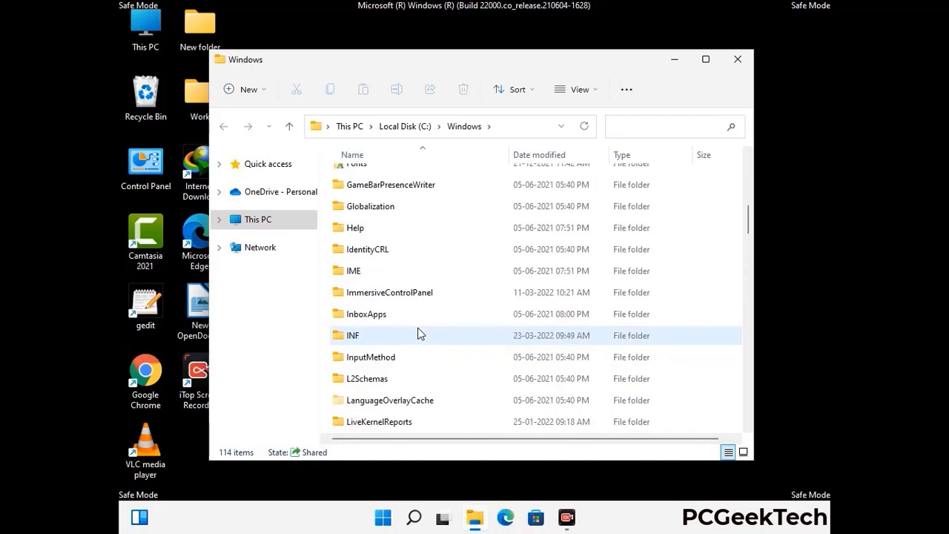
scroll(417, 335, "down", 4)
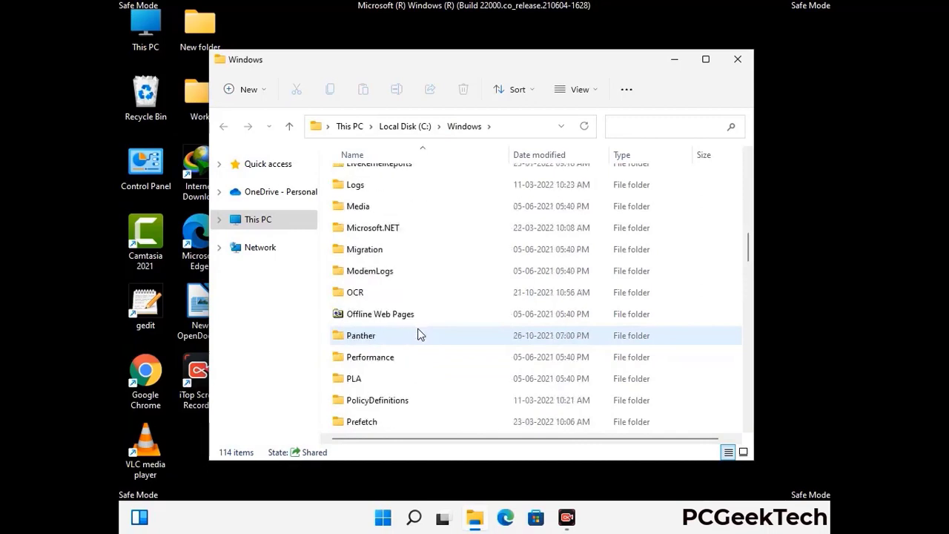
scroll(418, 335, "down", 6)
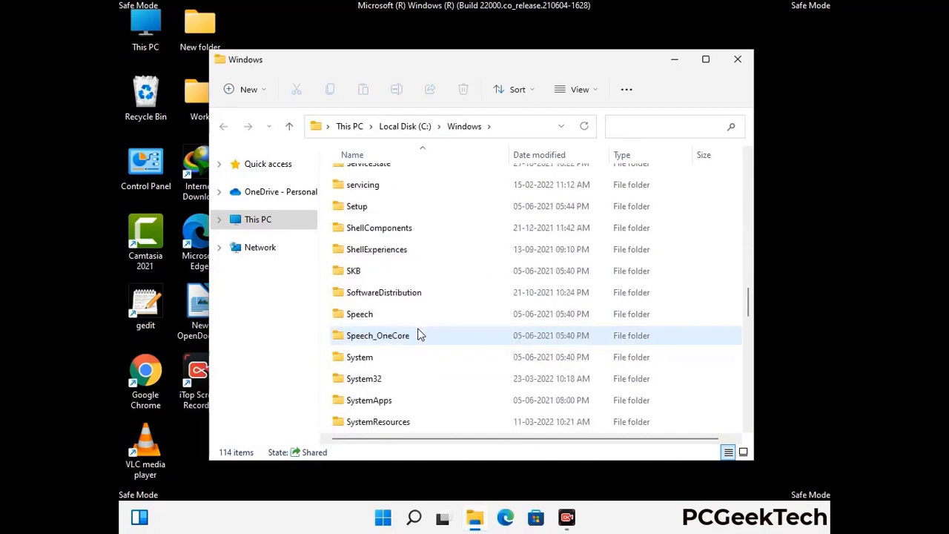
scroll(418, 335, "down", 7)
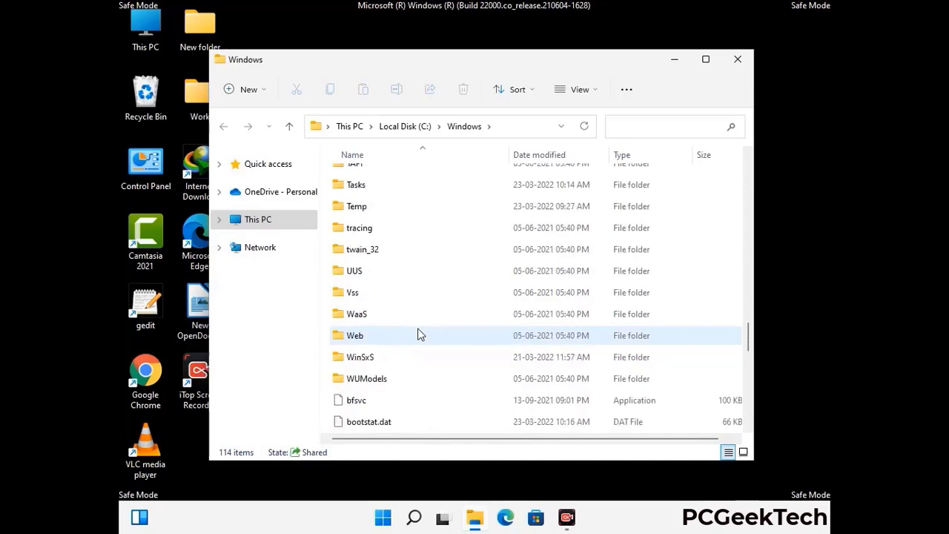
scroll(418, 335, "down", 8)
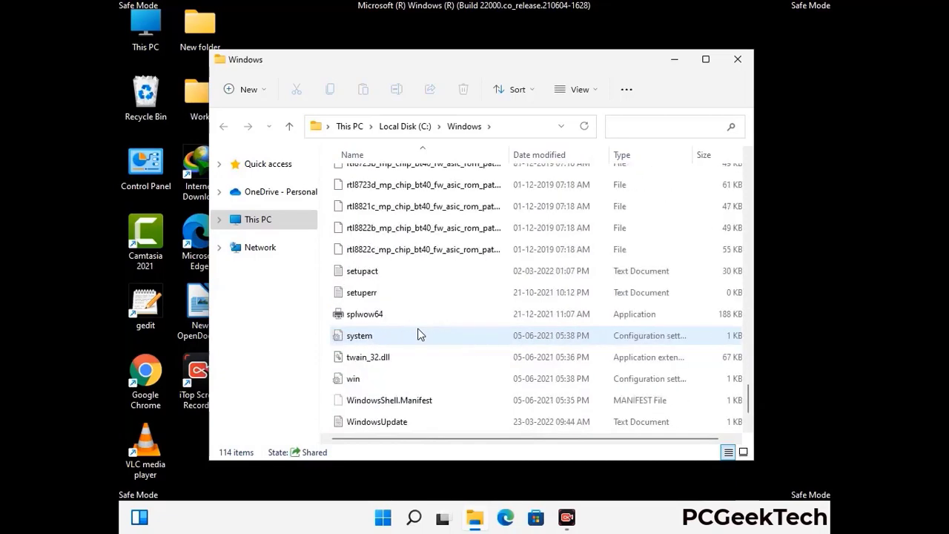
scroll(417, 335, "up", 12)
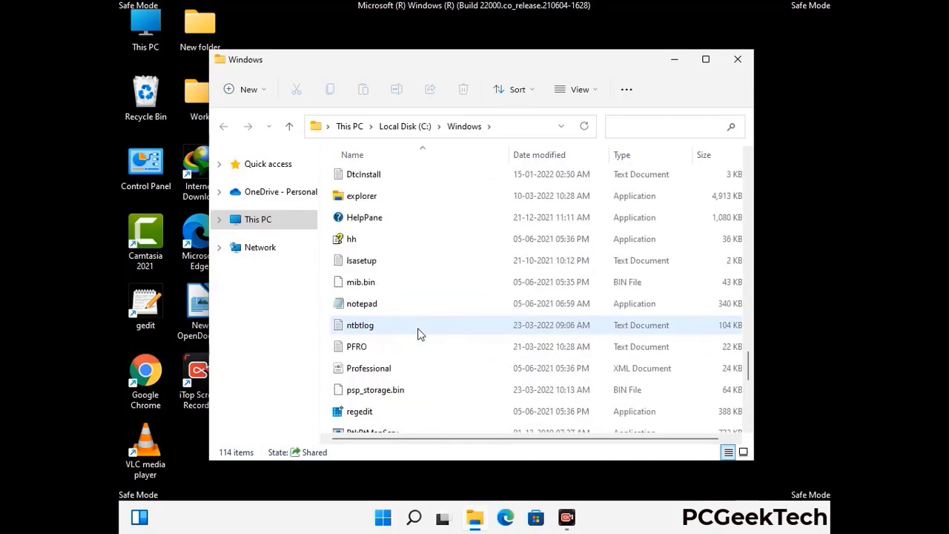
scroll(417, 335, "up", 4)
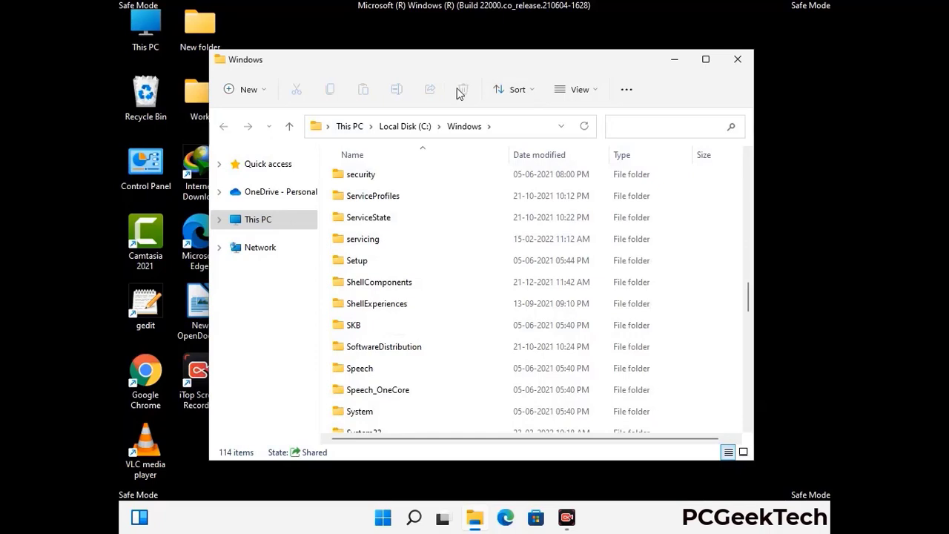
left_click(742, 61)
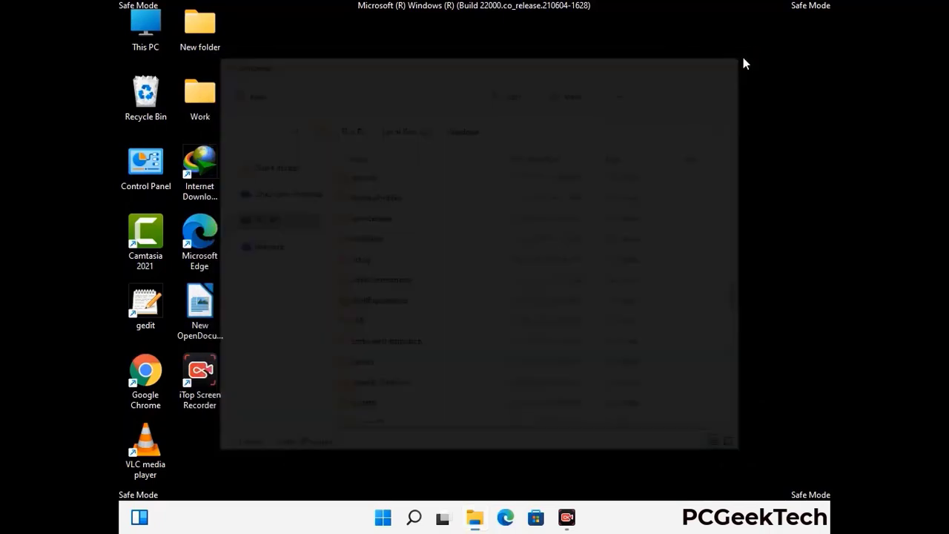
Run %temp% from the Run prompt to open the user's Temp folder
key("super+r")
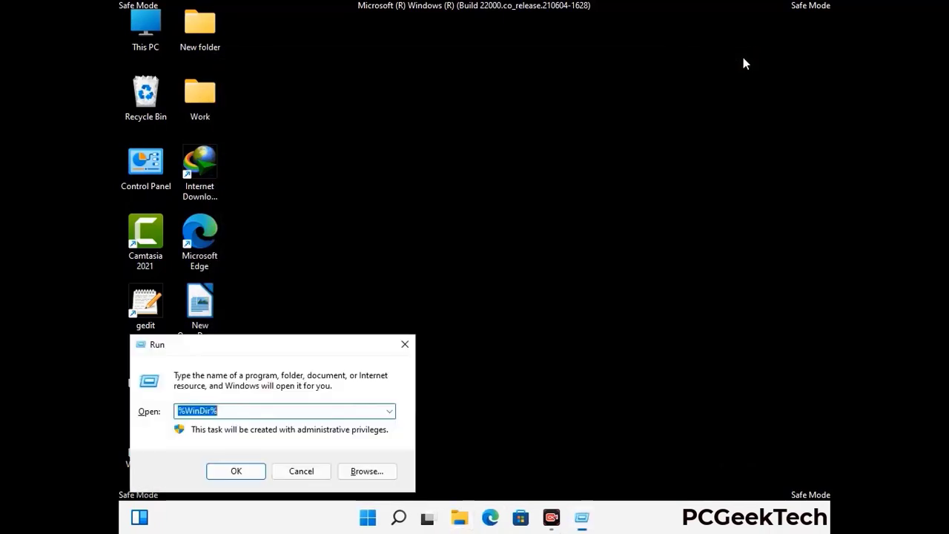
left_click_drag(315, 350, 539, 126)
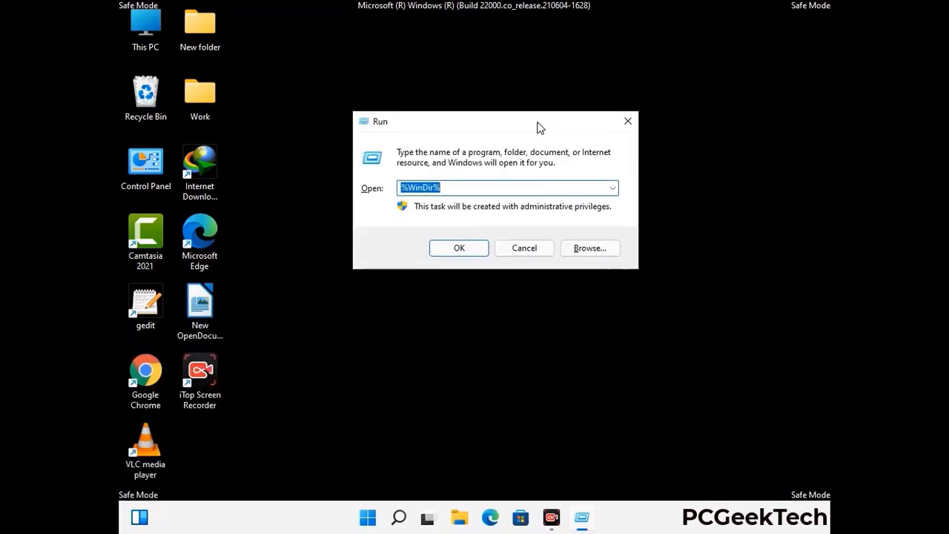
type("%temp%")
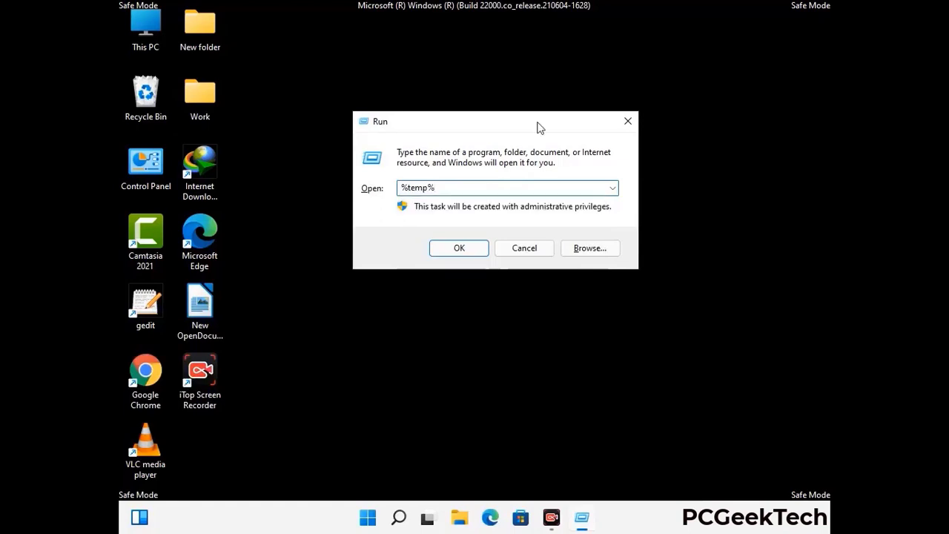
left_click(477, 247)
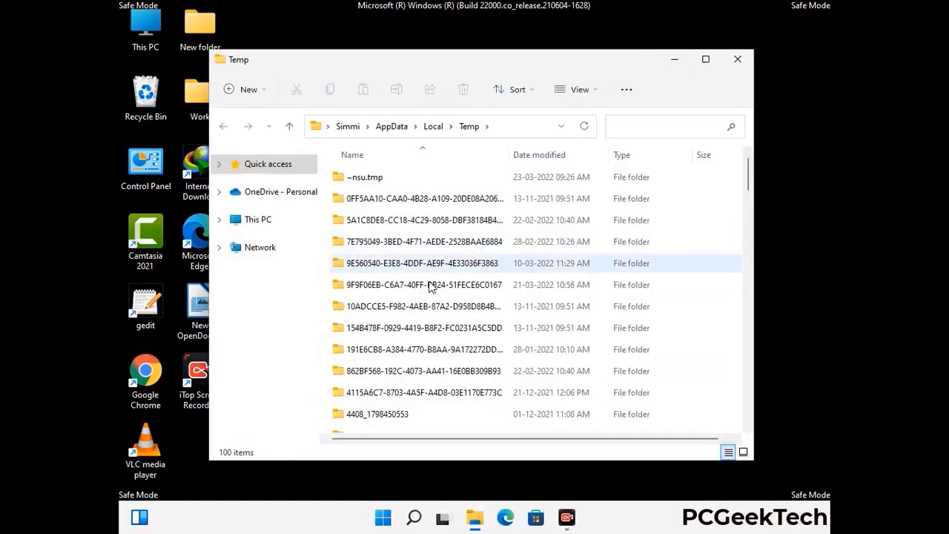
Select all items in the Temp folder, delete them, and close the window
left_click(429, 284)
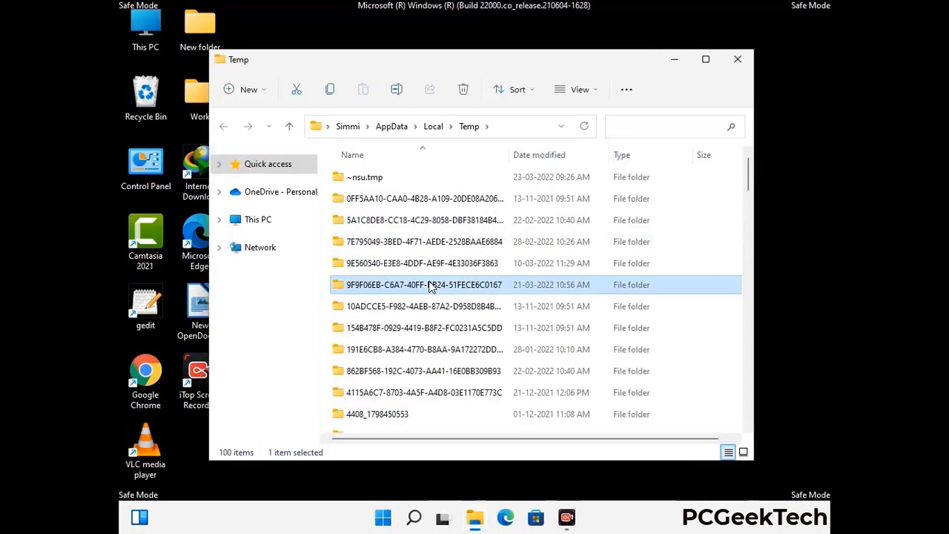
key("ctrl+a")
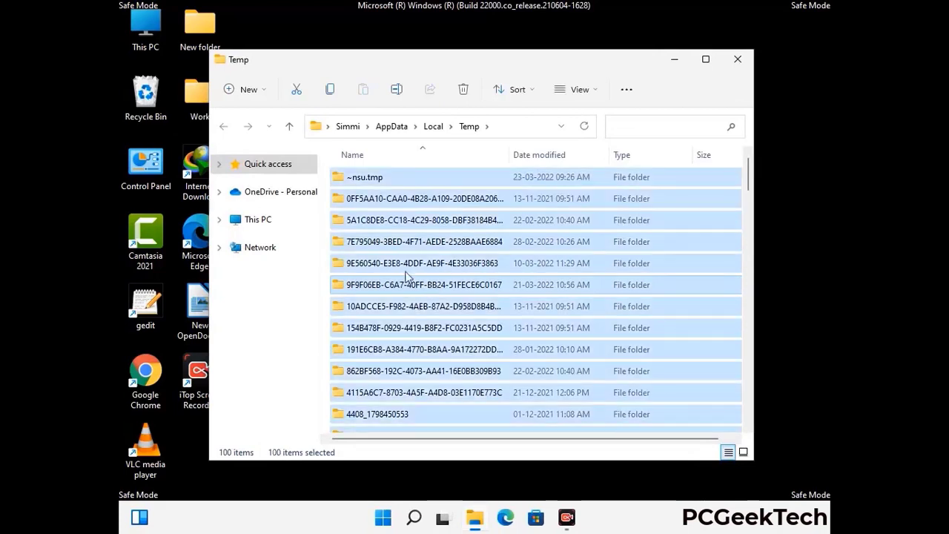
left_click(465, 90)
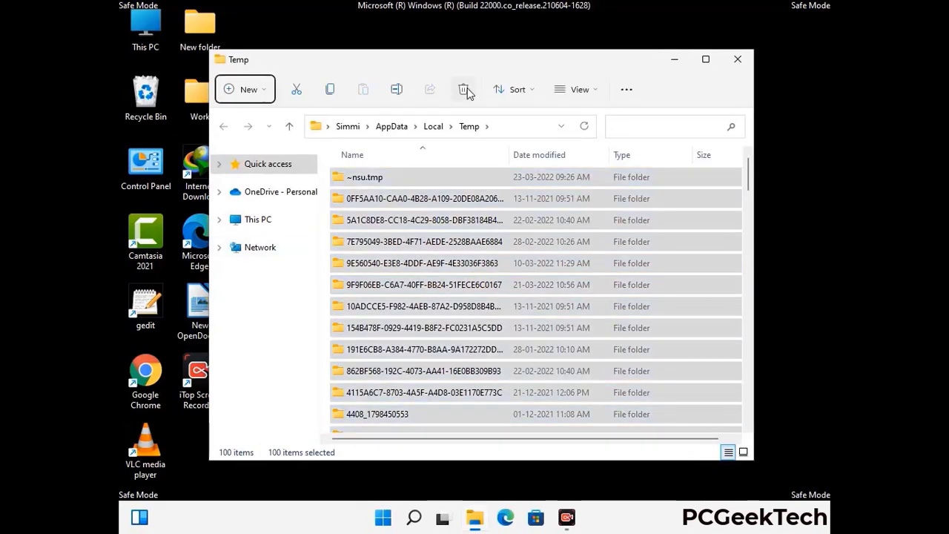
left_click(738, 59)
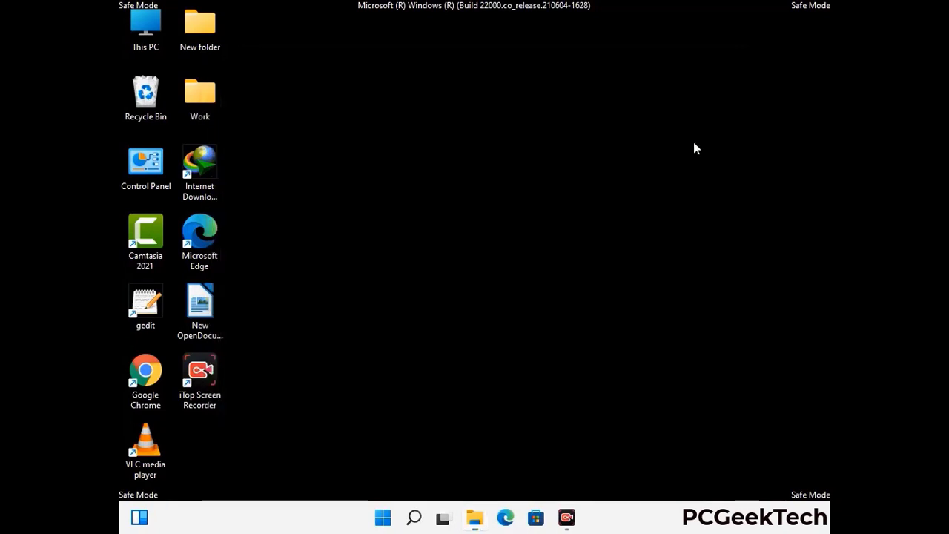
Open C:\Windows\Temp with the temp command, delete all six items, and close the folder
key("super+r")
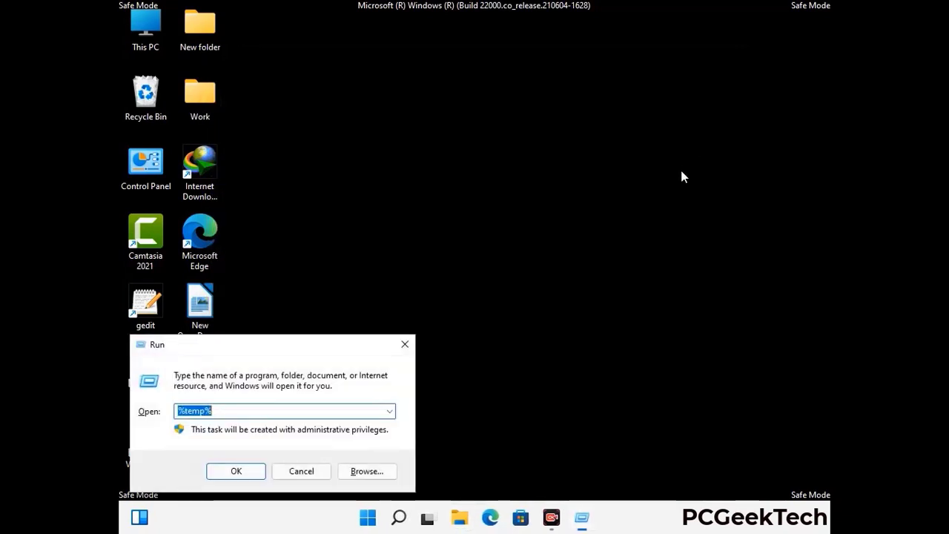
left_click_drag(322, 343, 541, 137)
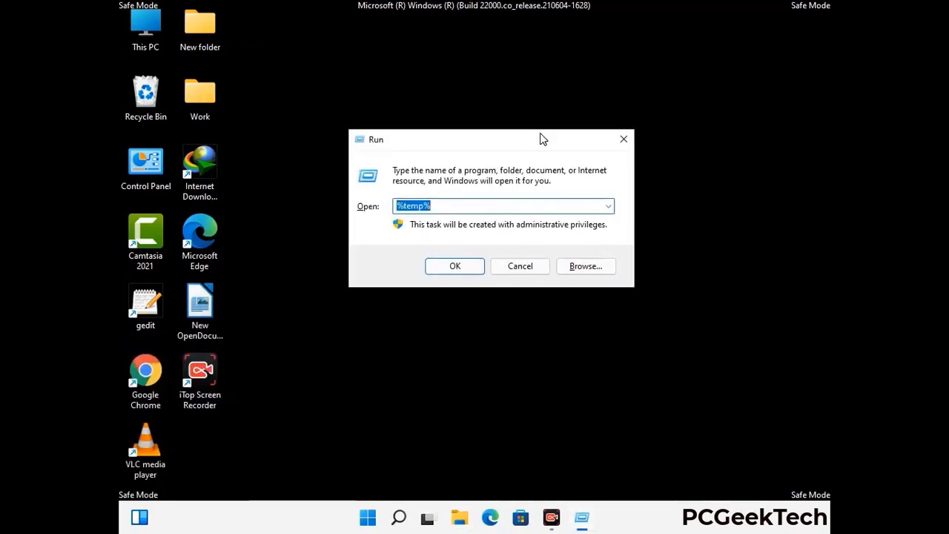
type("temp")
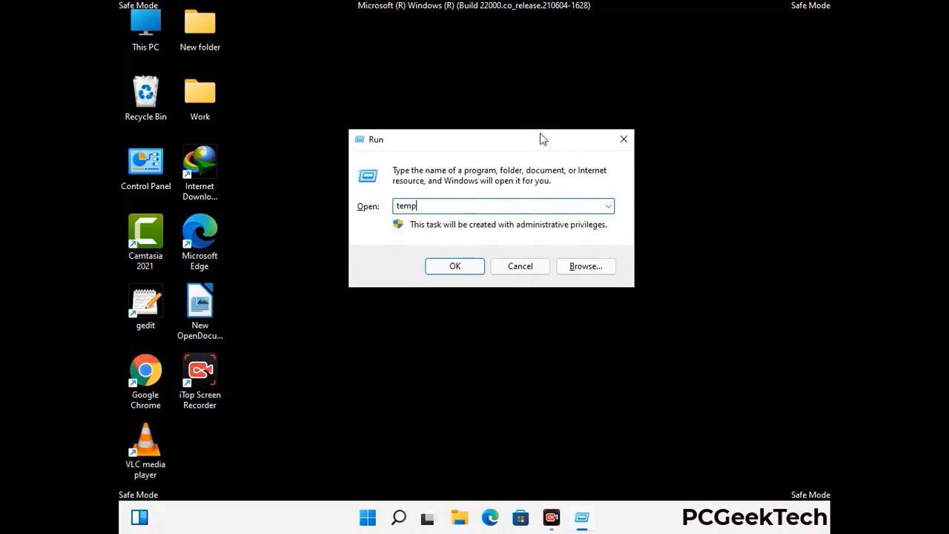
key("Return")
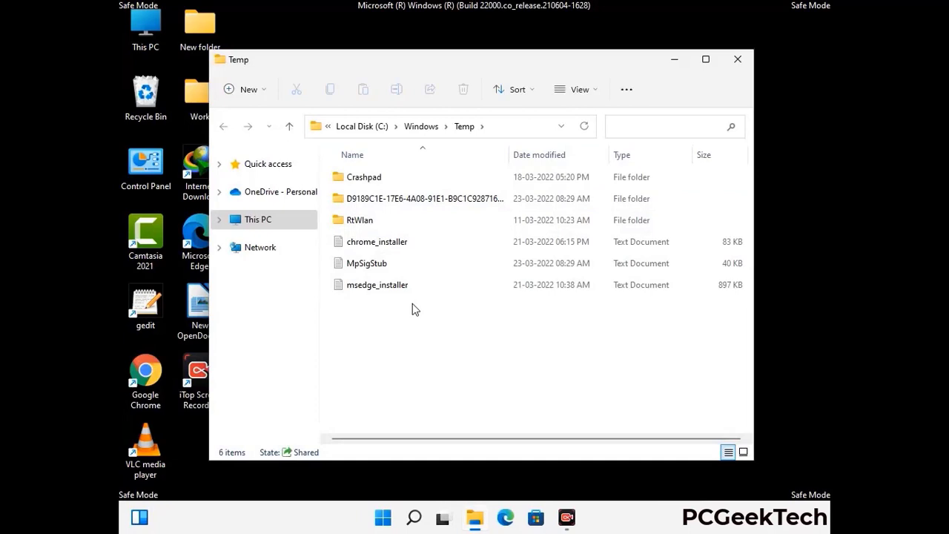
key("ctrl+a")
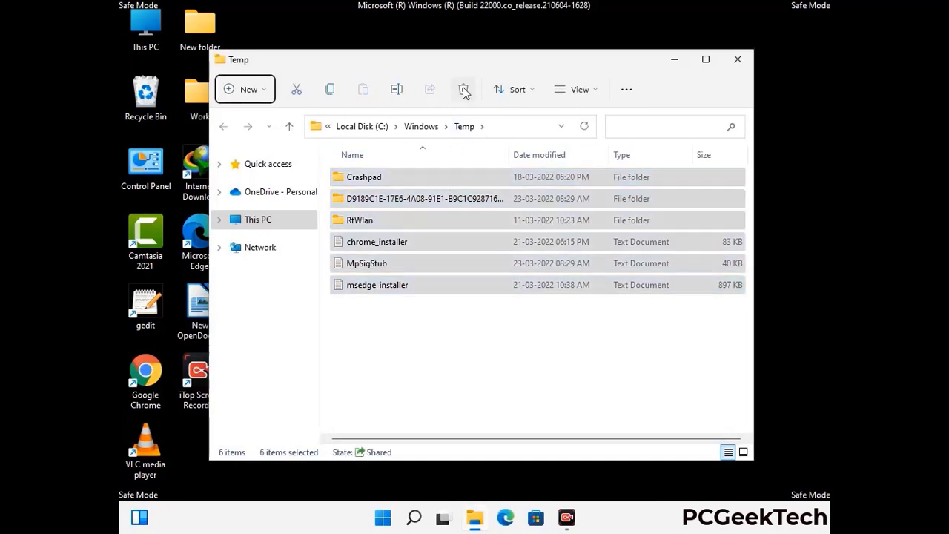
left_click(465, 90)
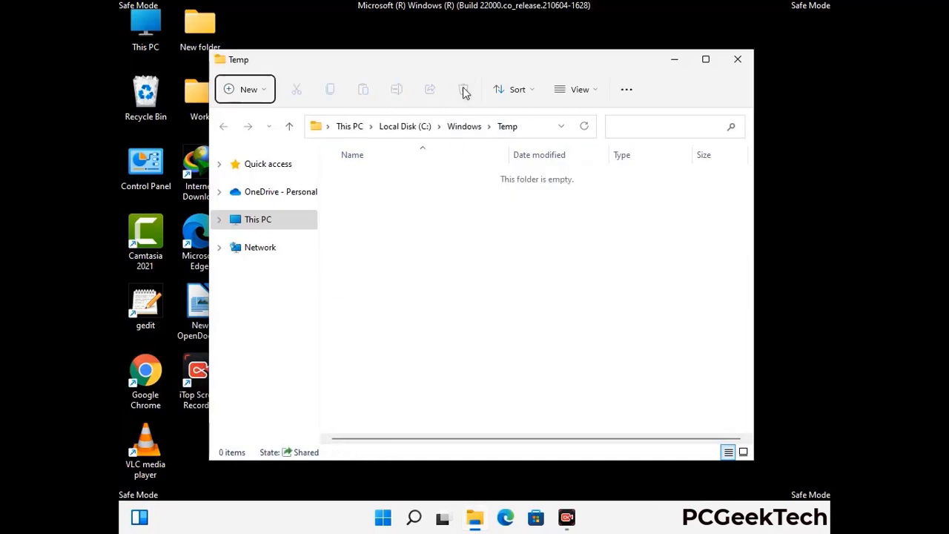
left_click(742, 63)
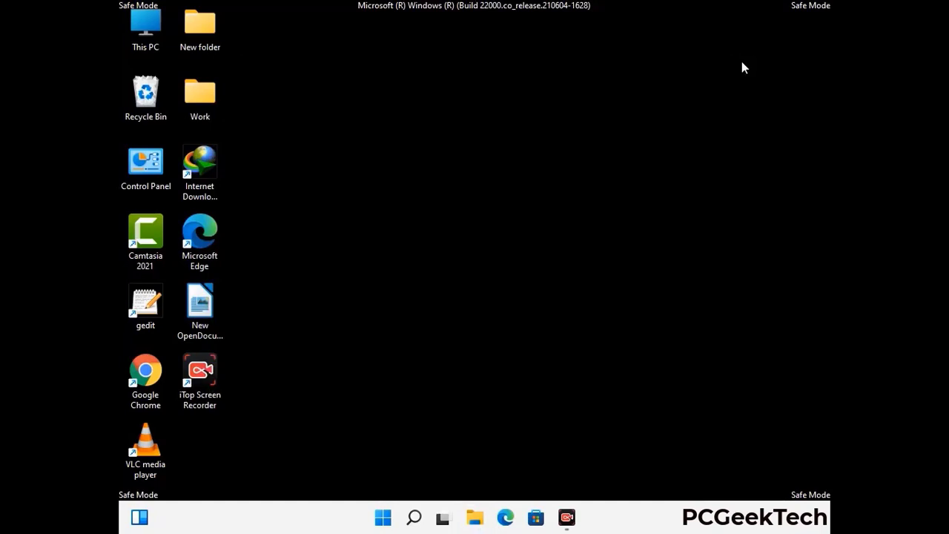
Launch Registry Editor with the regedit command
key("super+r")
left_click_drag(289, 343, 494, 119)
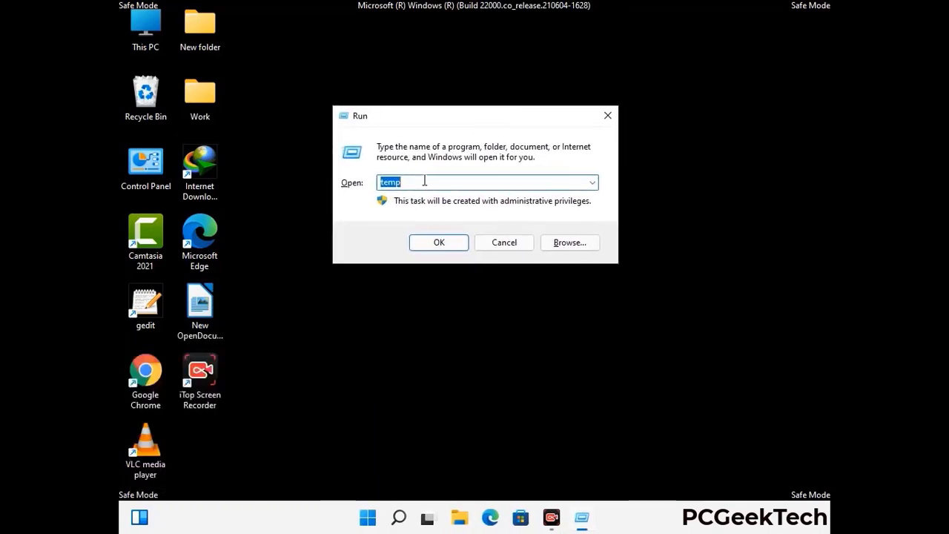
type("regedit")
key("Return")
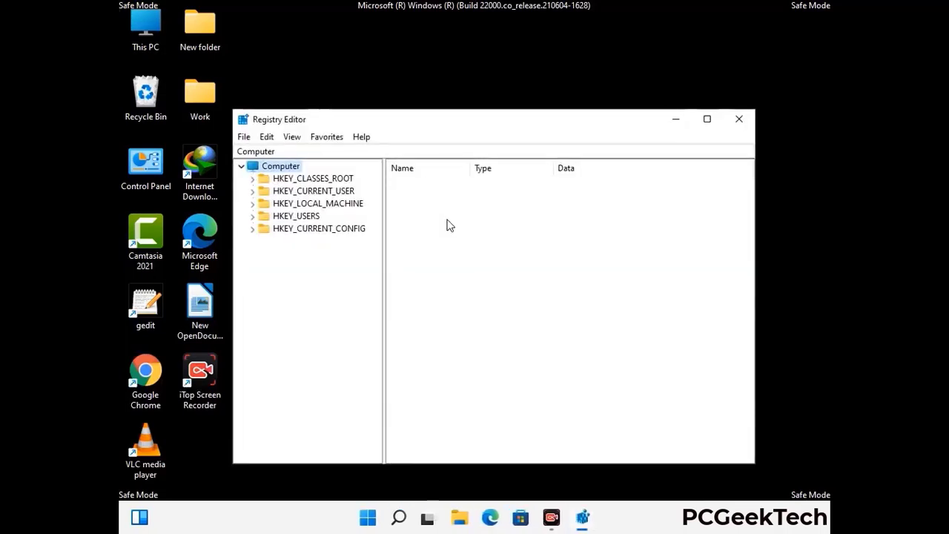
Expand HKEY_CURRENT_USER > Software > Microsoft in the registry tree
left_click(318, 203)
left_click(252, 190)
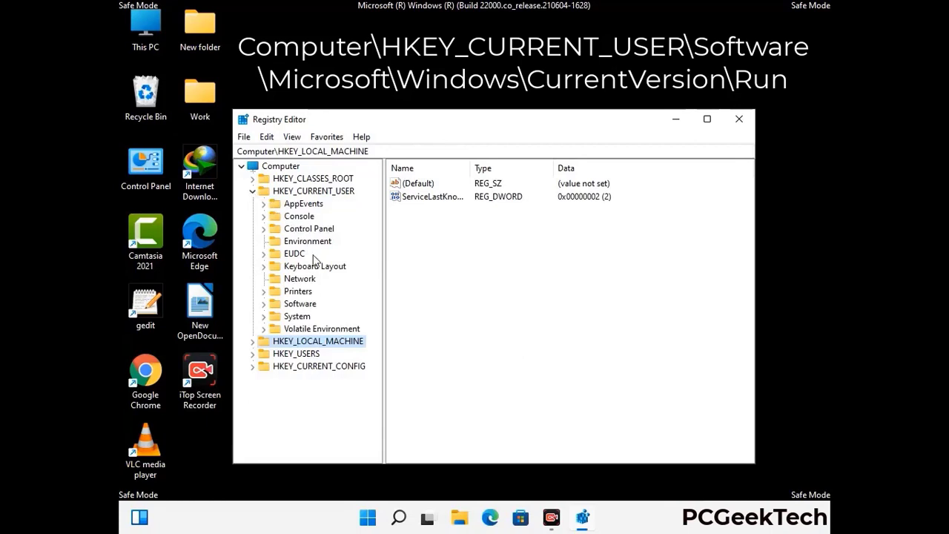
left_click(298, 306)
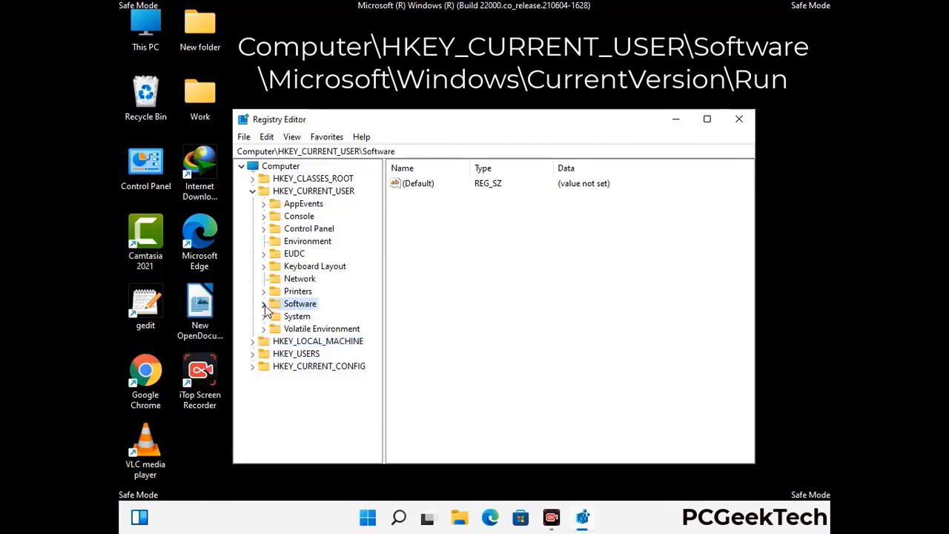
left_click(262, 304)
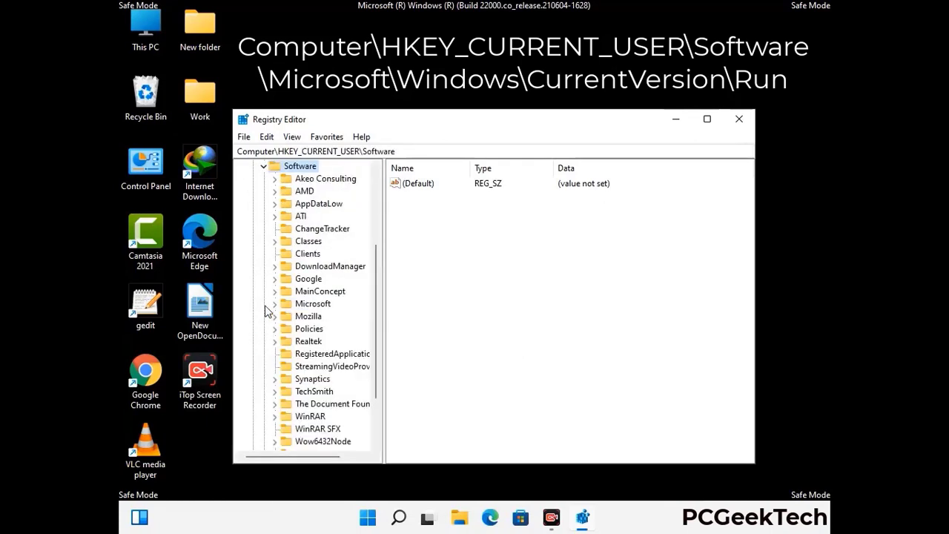
double_click(310, 305)
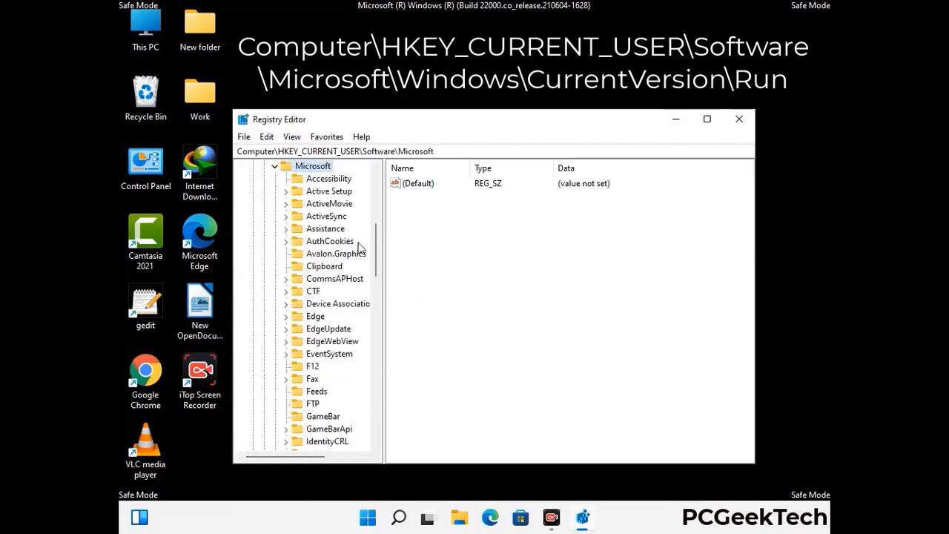
scroll(343, 324, "down", 2)
scroll(343, 324, "down", 2)
scroll(343, 324, "down", 1)
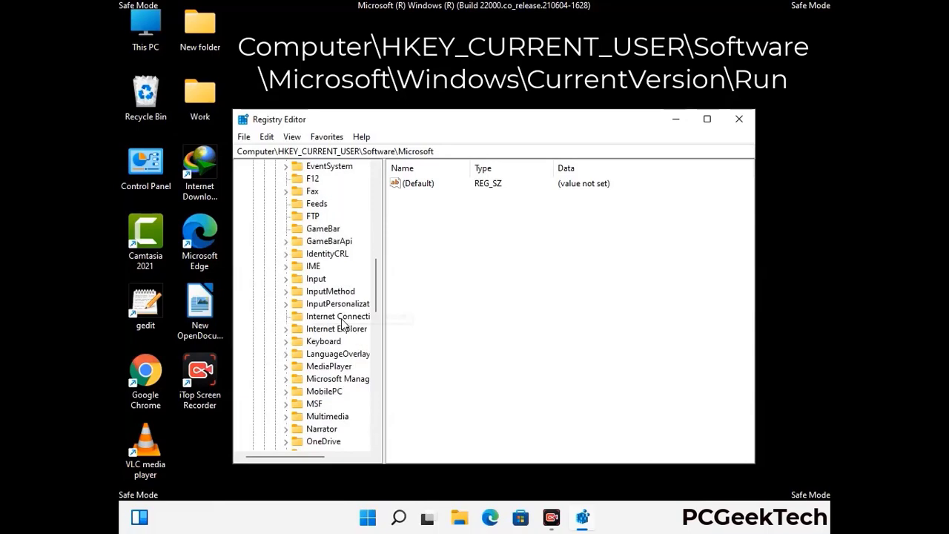
scroll(343, 324, "down", 2)
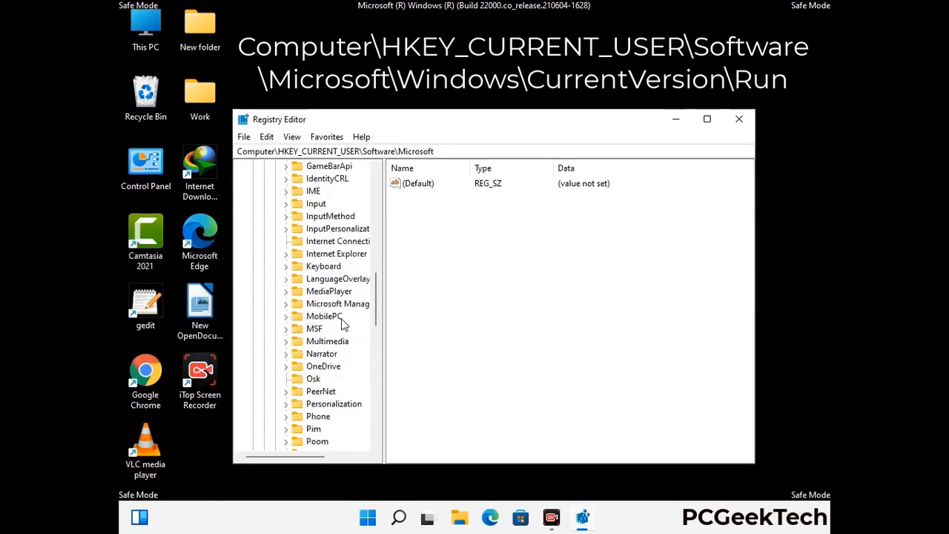
scroll(343, 324, "down", 7)
scroll(343, 324, "down", 3)
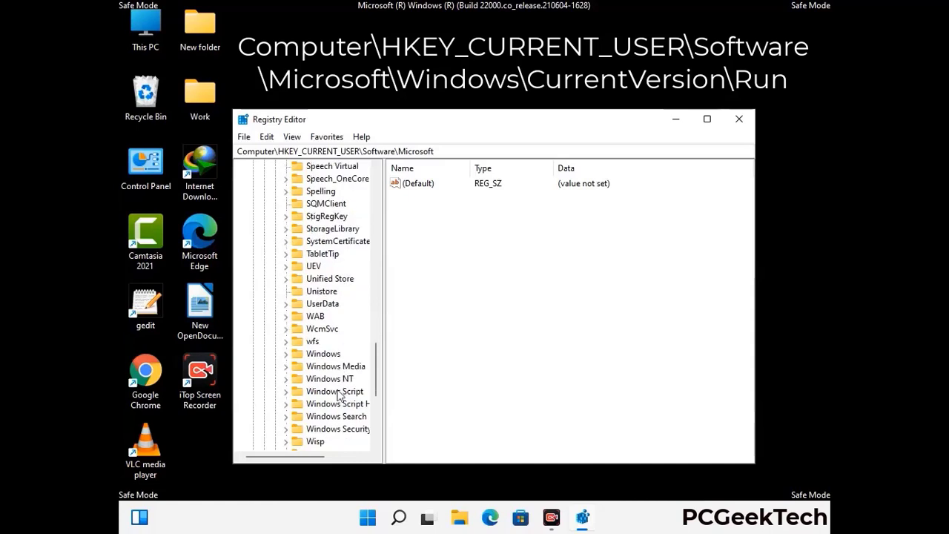
Open Windows > CurrentVersion and select the Run key to list its startup values
double_click(330, 353)
scroll(344, 347, "down", 1)
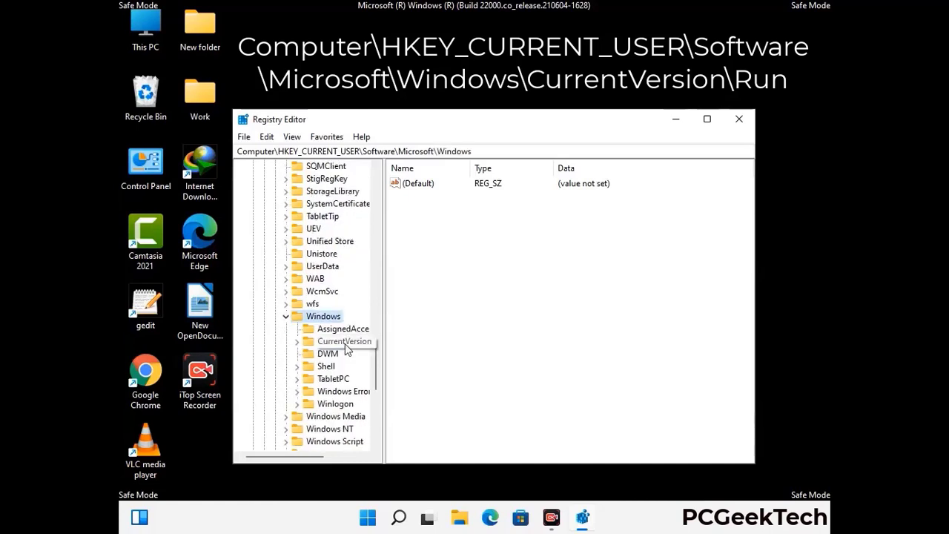
double_click(344, 341)
scroll(343, 327, "down", 5)
scroll(340, 323, "down", 1)
scroll(339, 323, "down", 3)
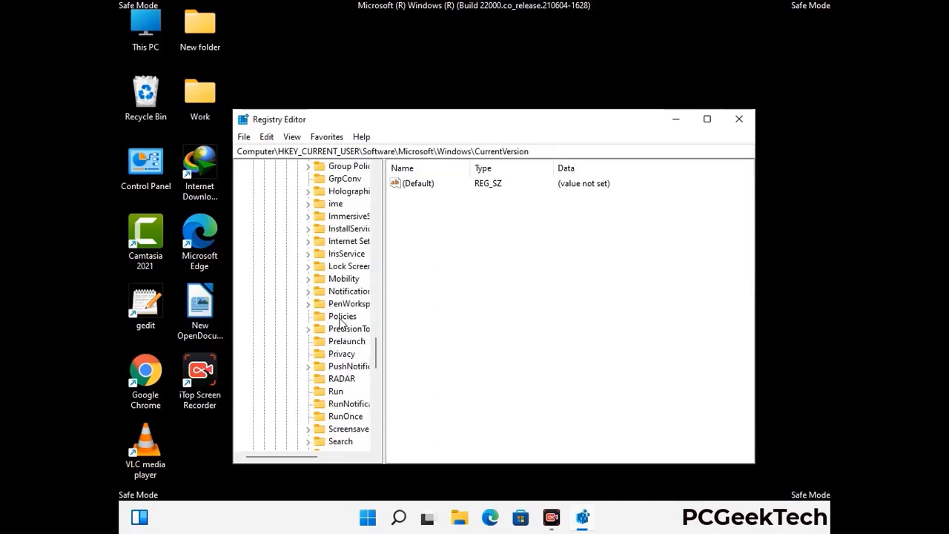
scroll(341, 322, "down", 1)
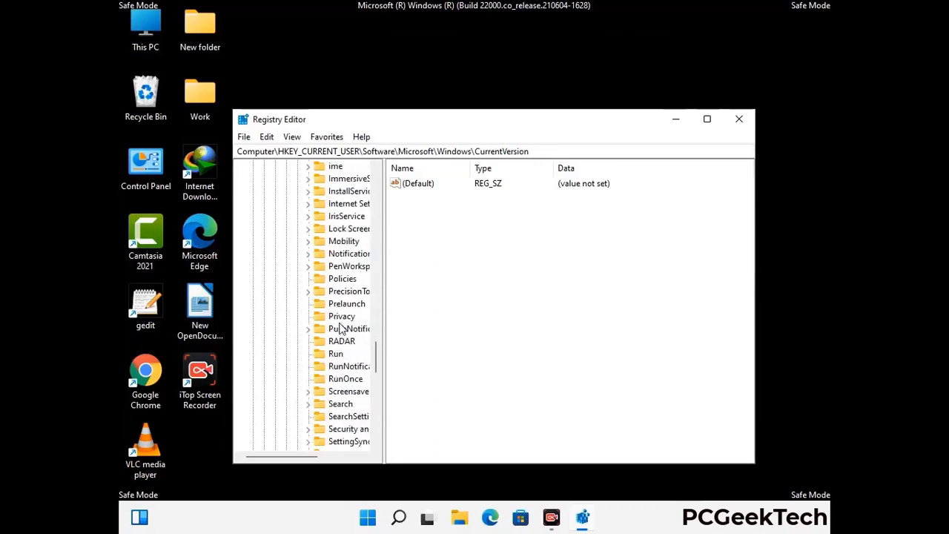
left_click(336, 355)
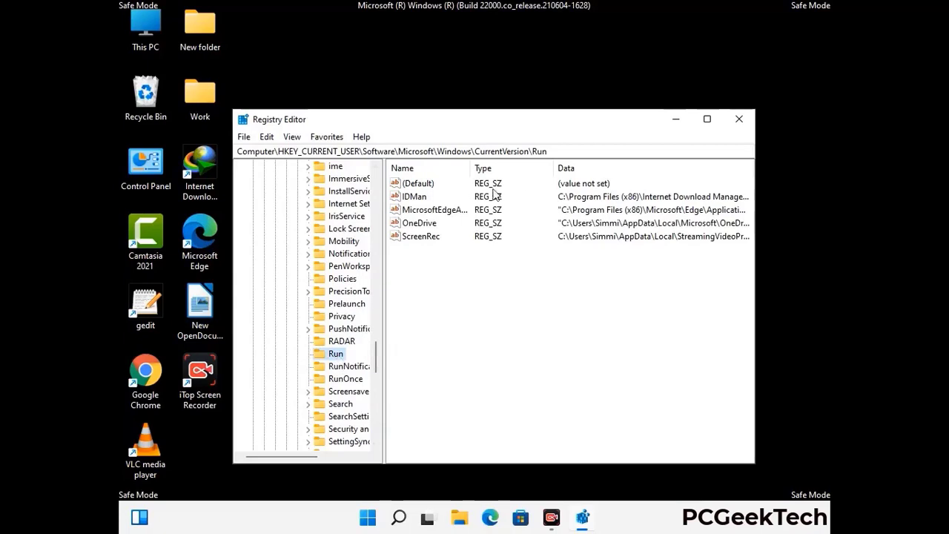
Delete the ScreenRec value from the Run key and confirm the deletion
left_click(419, 237)
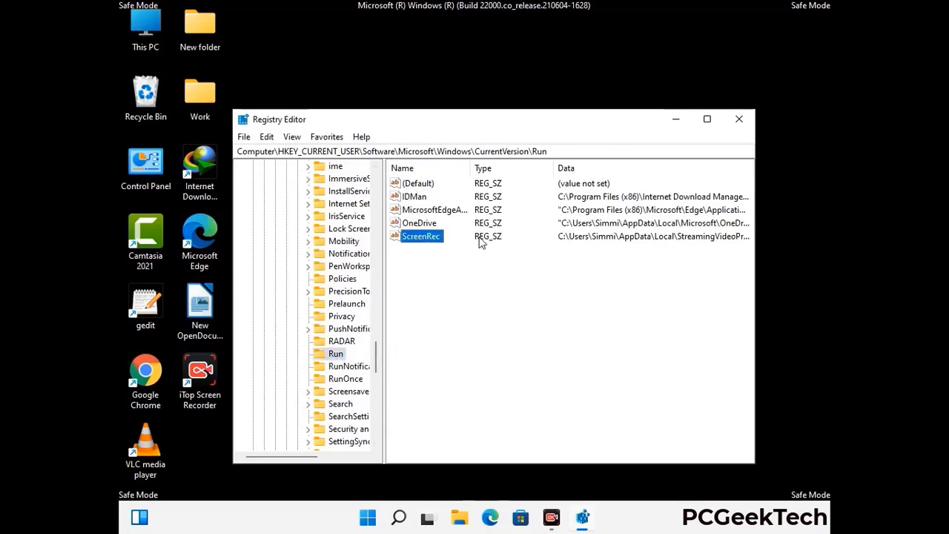
left_click(482, 238)
left_click(429, 237)
right_click(428, 239)
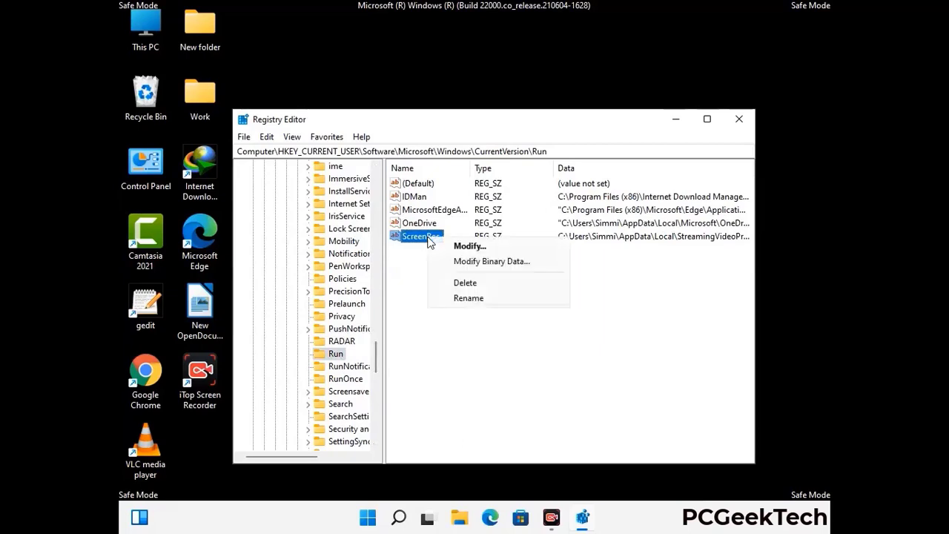
left_click(456, 282)
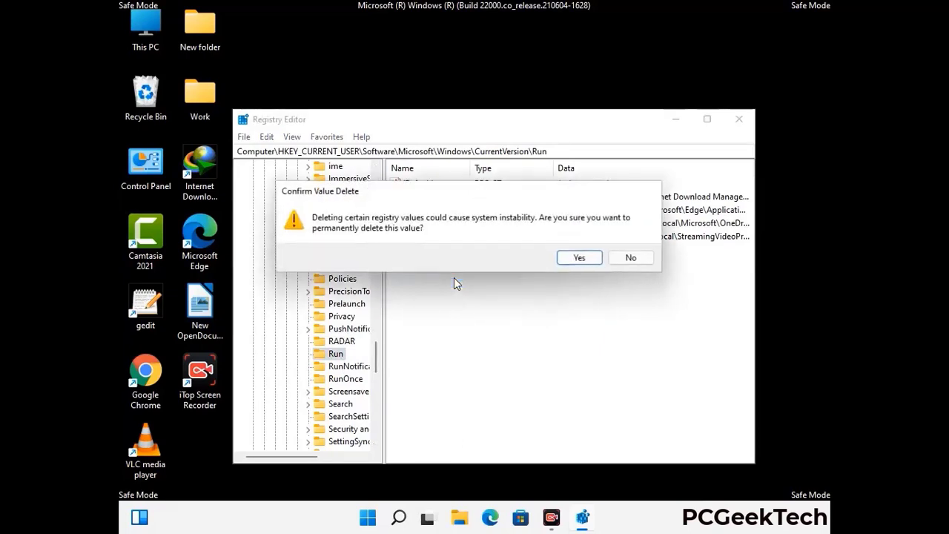
left_click(593, 260)
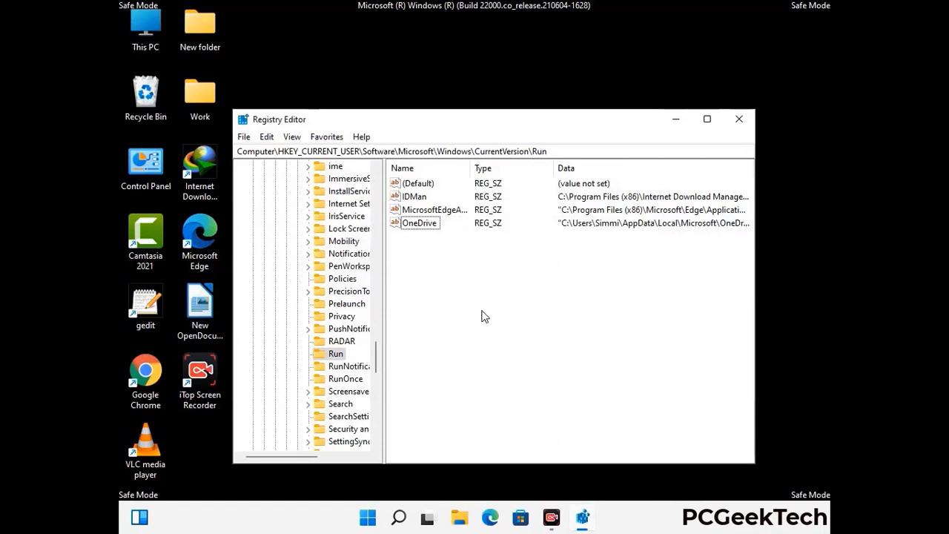
Search the registry for 'Virus Nam', cancel the search, and close Registry Editor
key("ctrl+f")
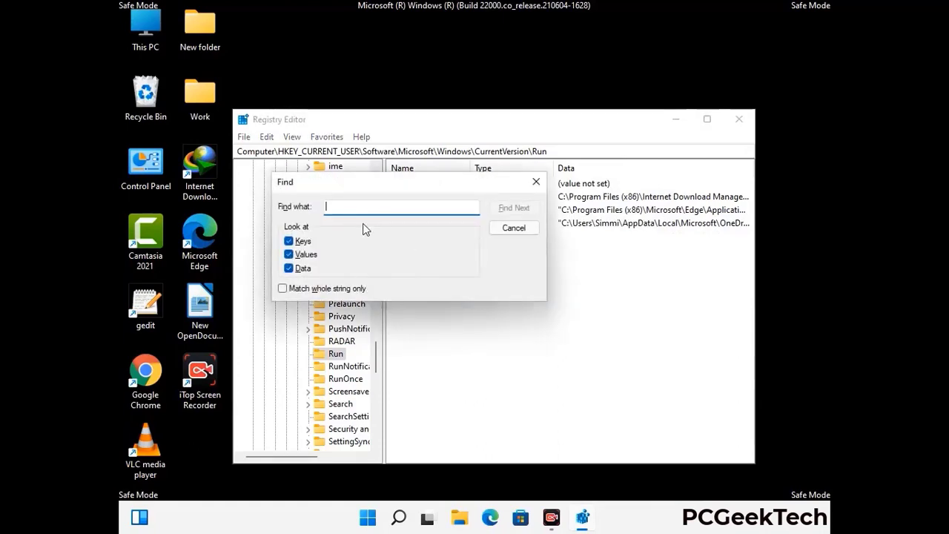
type("Virus Name")
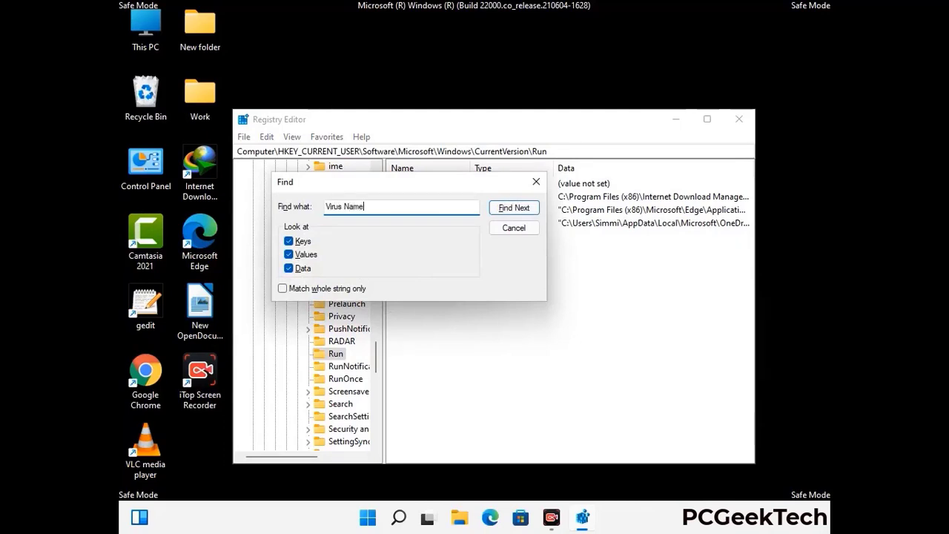
left_click(504, 212)
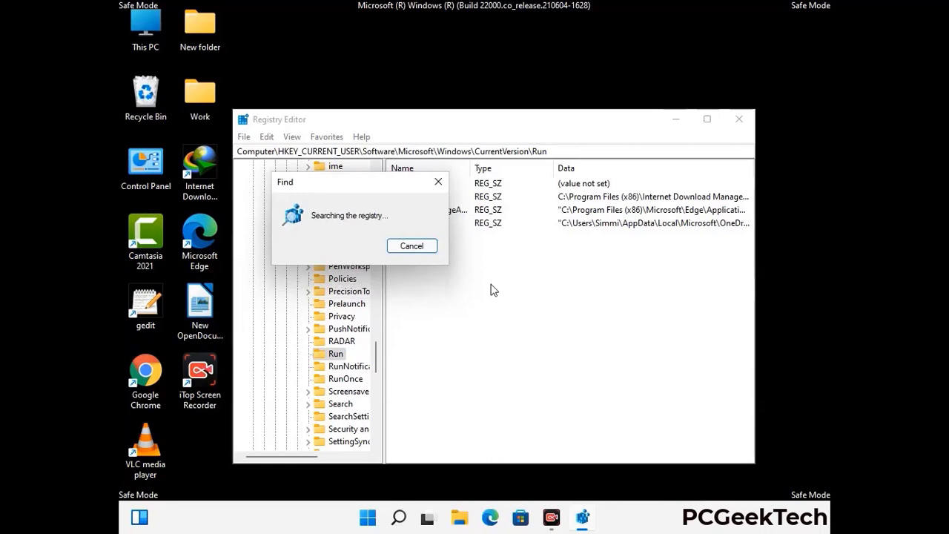
left_click(443, 184)
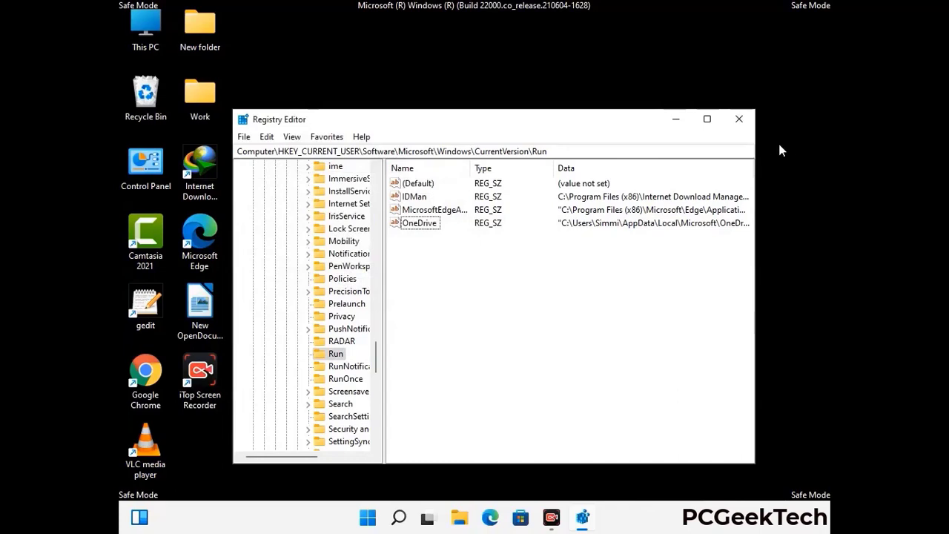
left_click(738, 119)
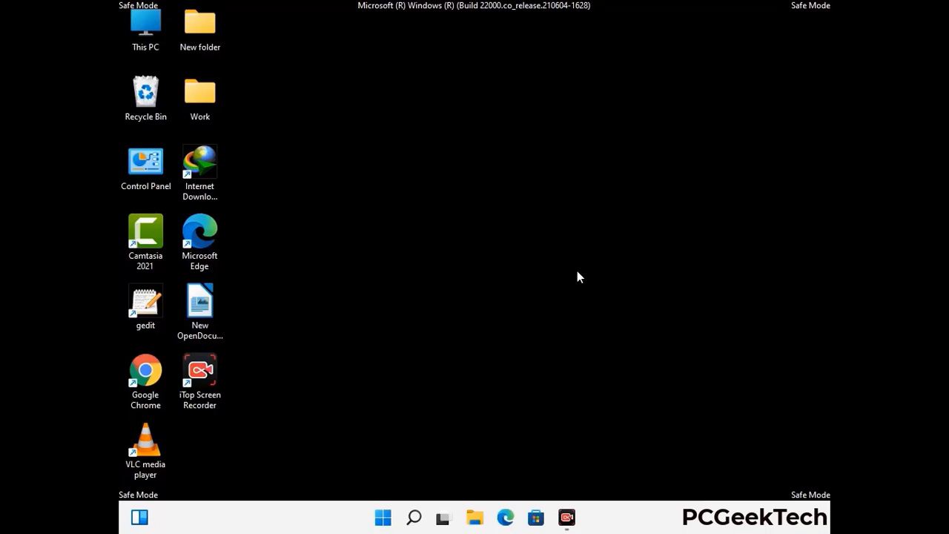
Launch msconfig and uncheck Safe boot on the Boot tab
key("super+r")
left_click_drag(277, 346, 486, 149)
type("ms")
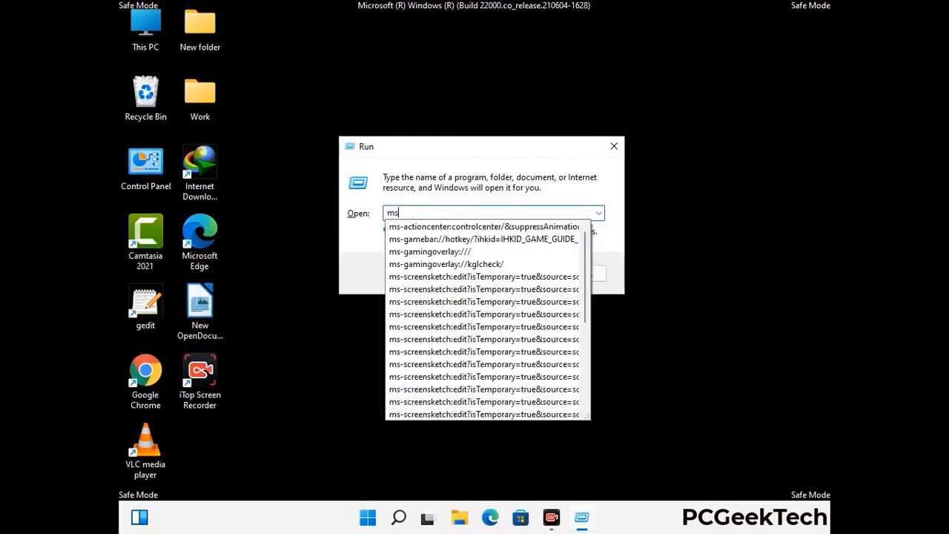
type("config")
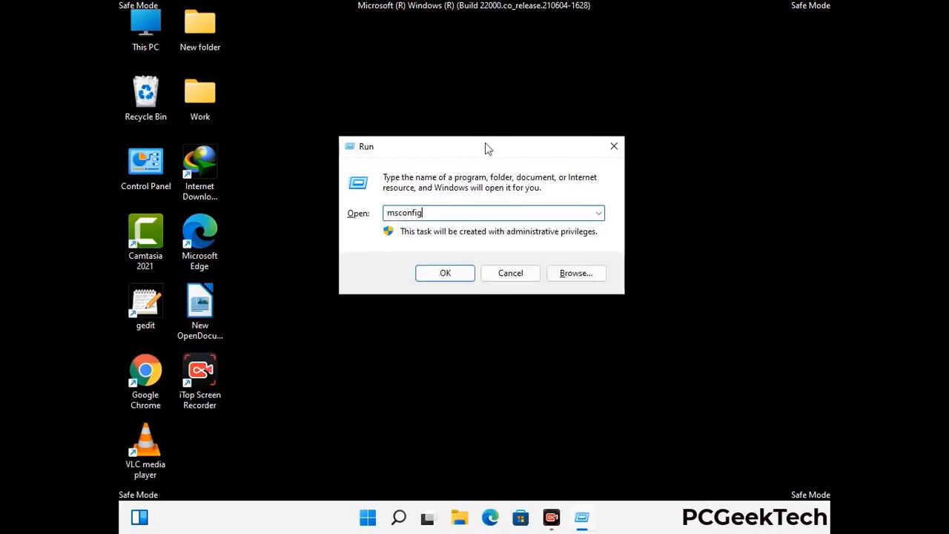
left_click(438, 273)
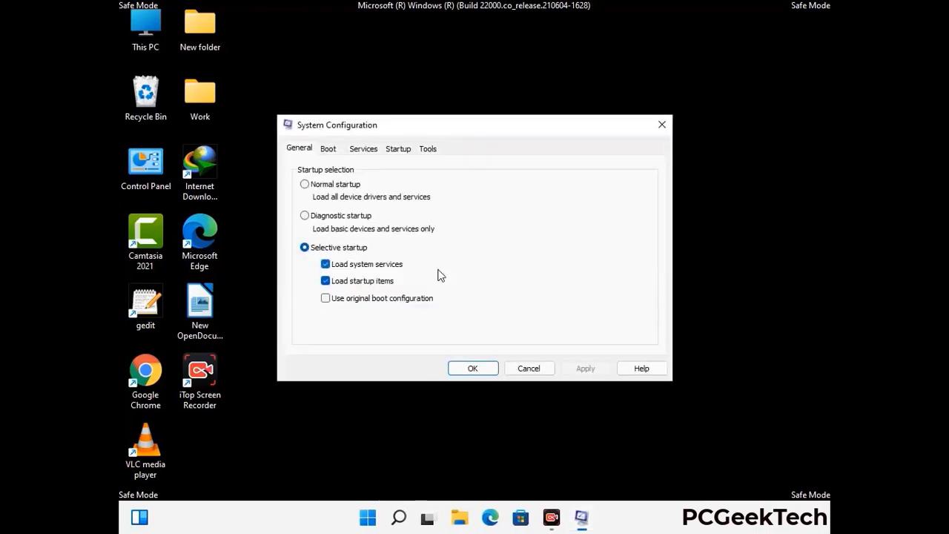
left_click(328, 149)
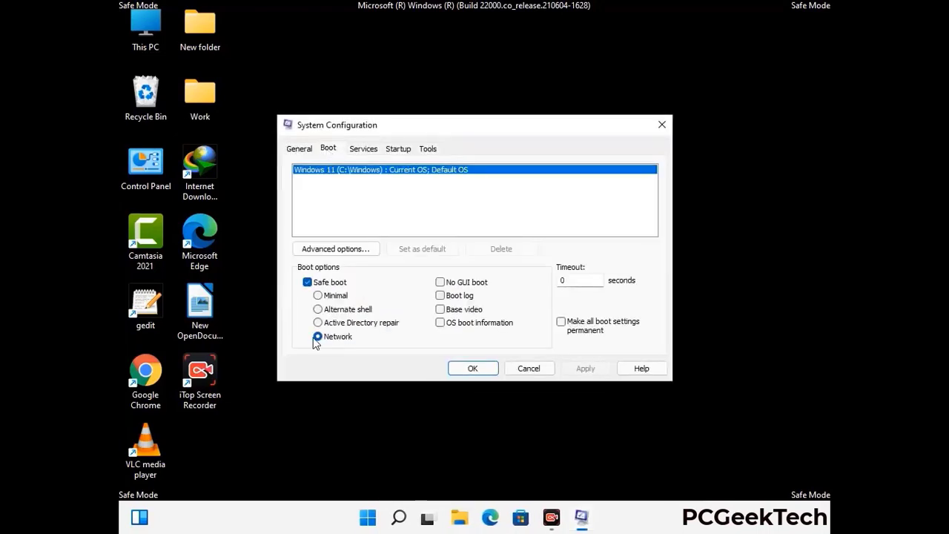
left_click(307, 282)
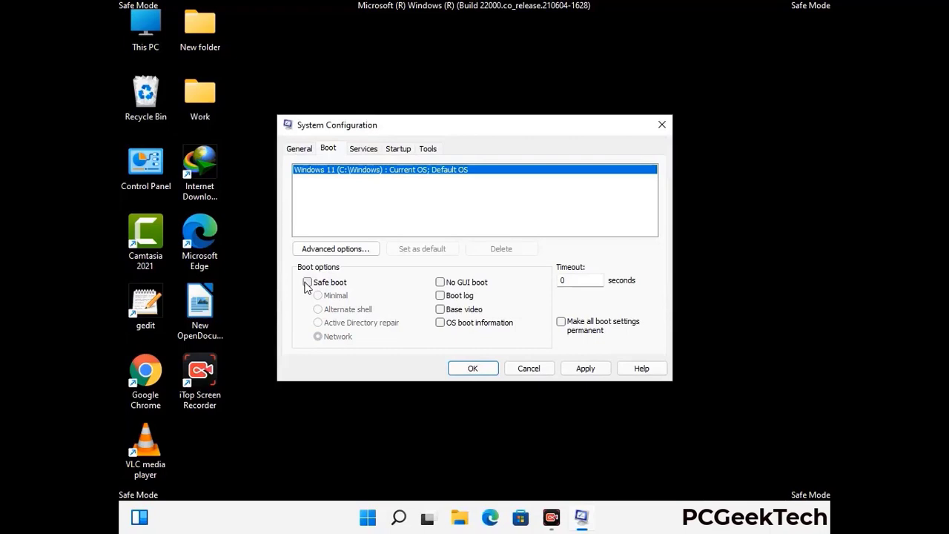